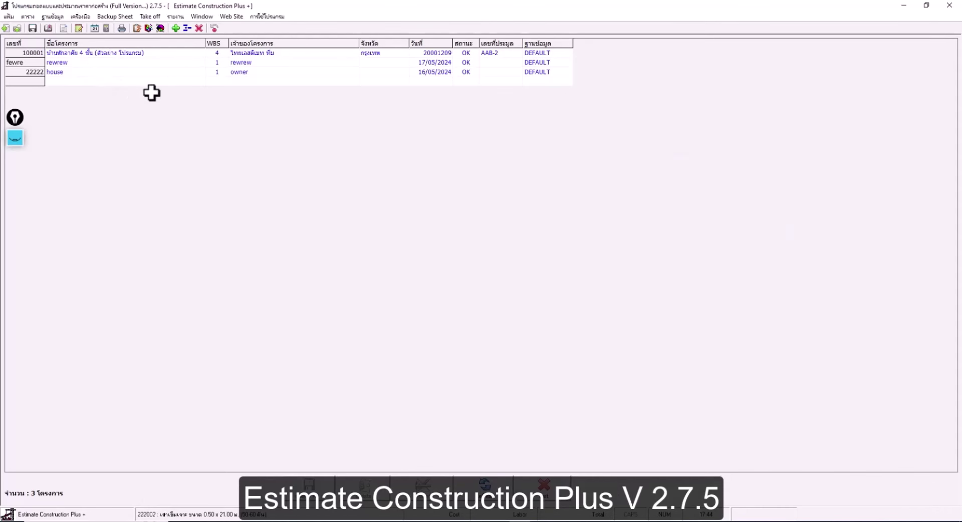
- Open the house project, list all of its work items, and narrow the list to the 01_Footing section
double_click(106, 73)
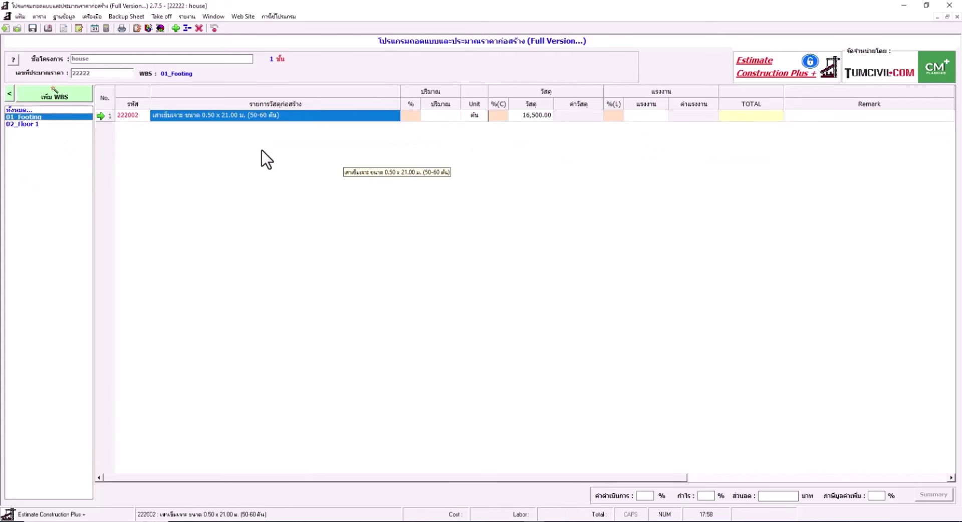
left_click(20, 109)
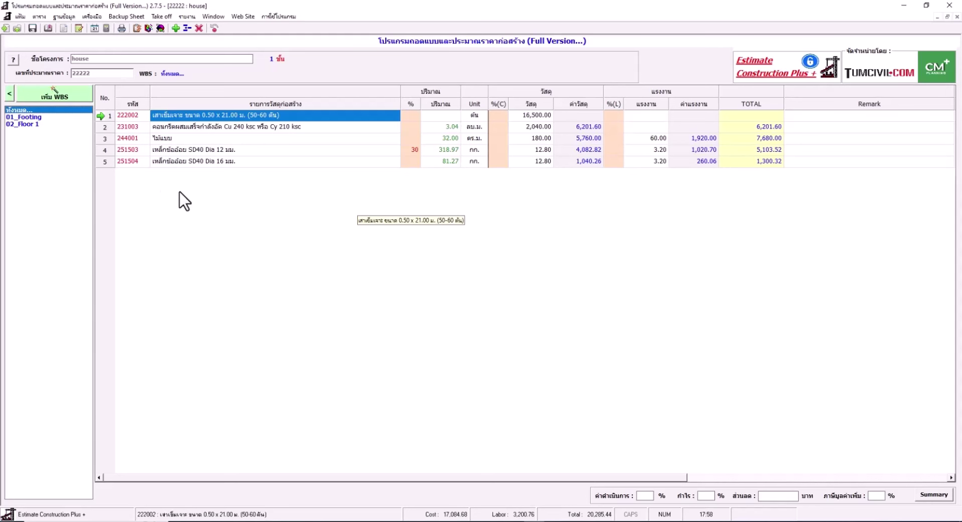
left_click(36, 119)
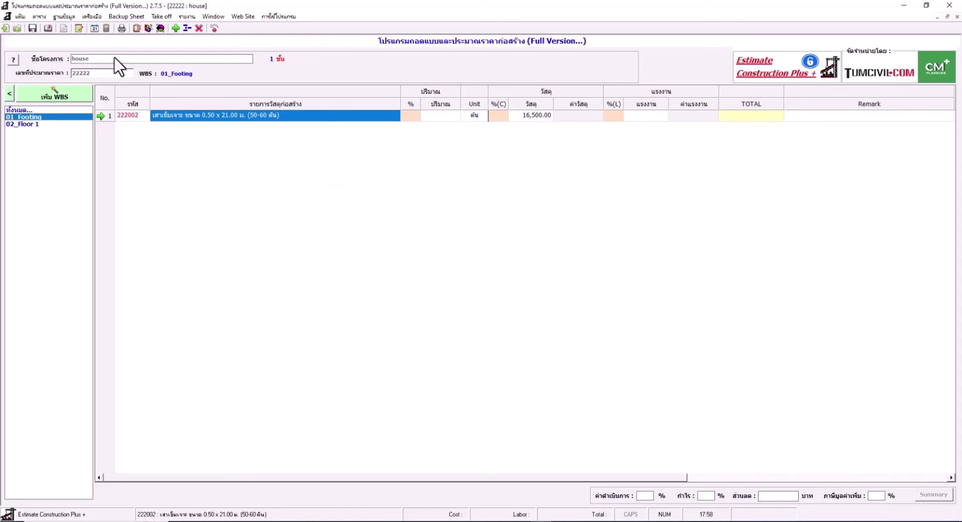
- Open the footing backup sheet and its enlarged reference diagram, and position the diagram beside the sheet's input fields
left_click(129, 16)
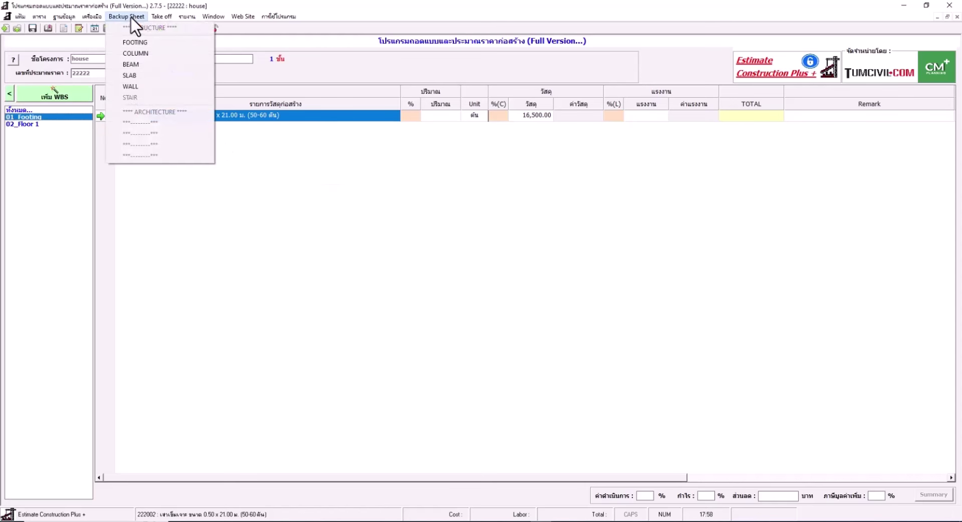
left_click(136, 43)
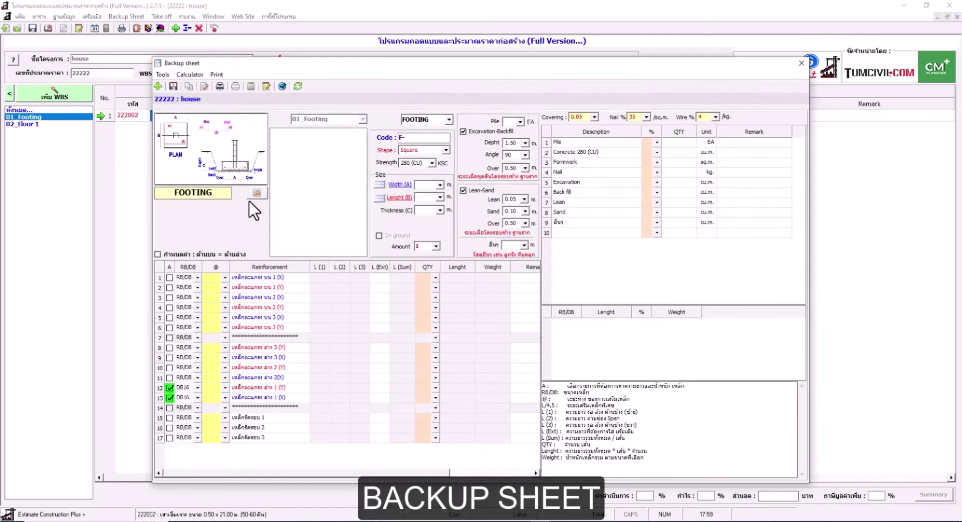
left_click(257, 194)
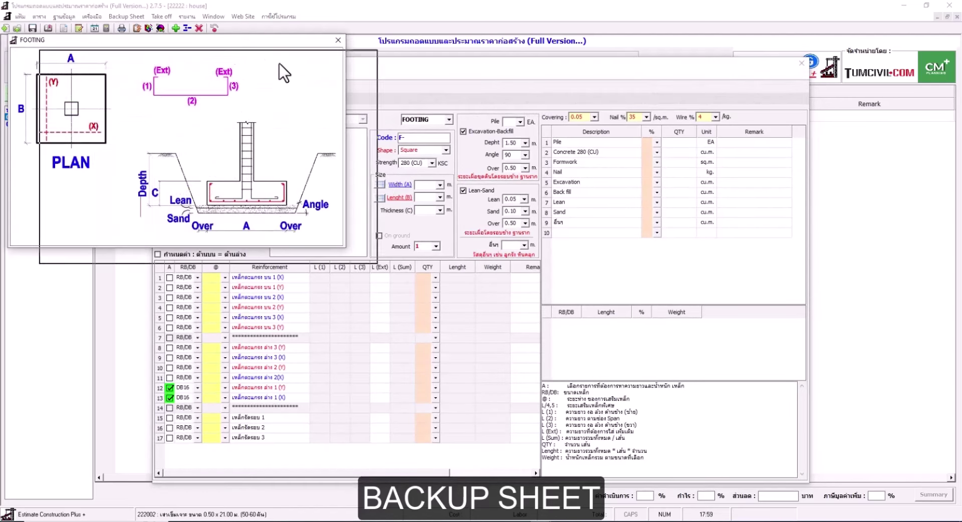
left_click_drag(279, 64, 311, 82)
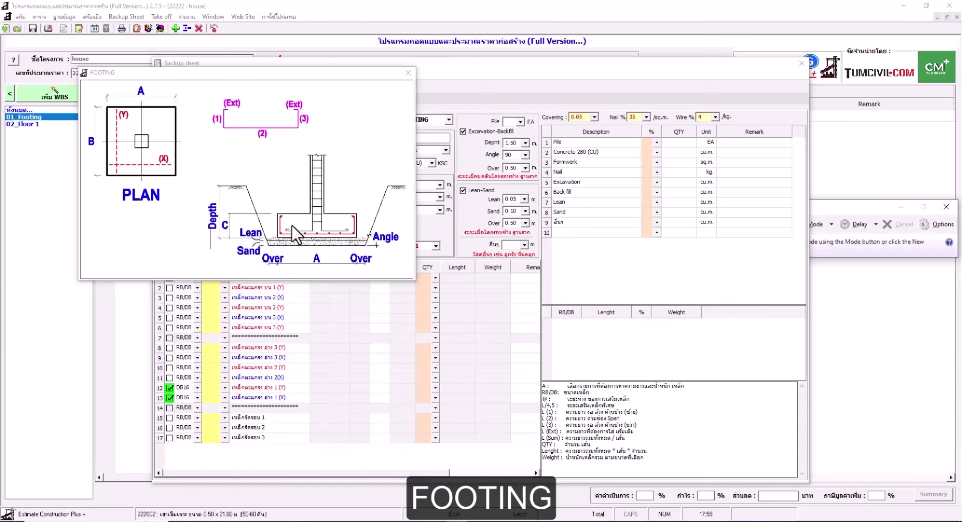
left_click(346, 213)
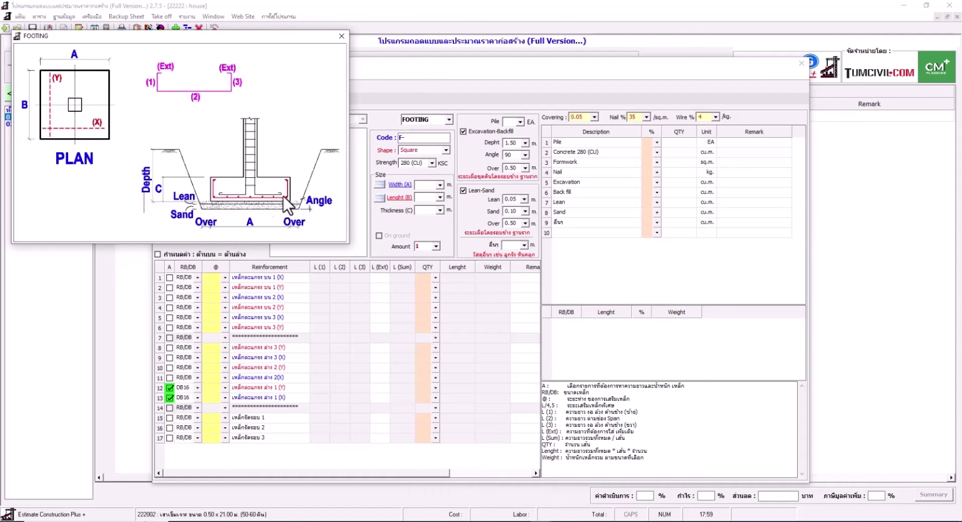
left_click(389, 109)
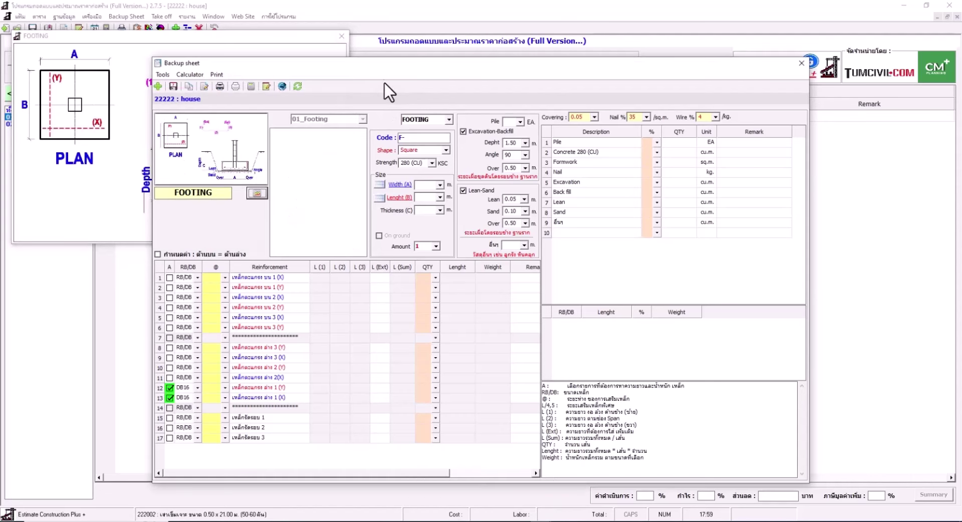
- Set the footing's code to F-1 and choose the default size 0.60 x 1.20 x 0.40
left_click(482, 142)
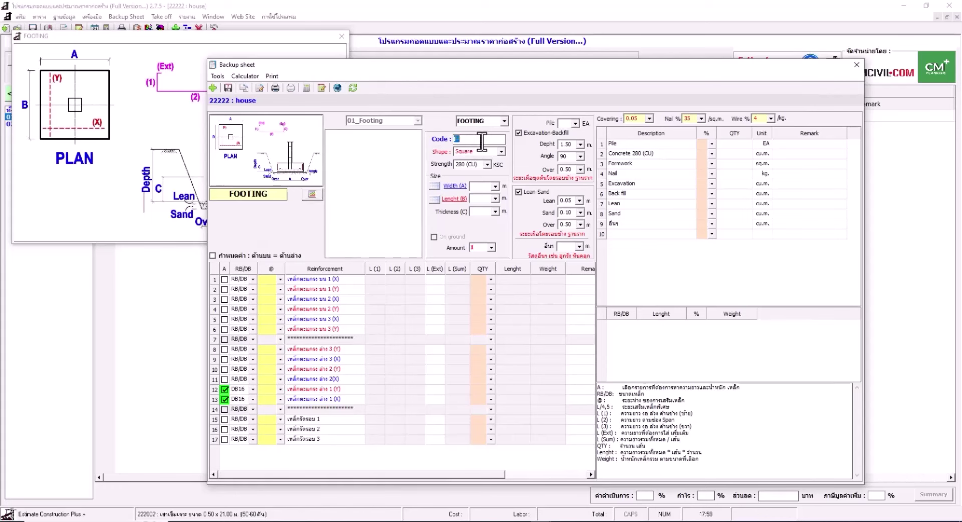
type("1")
left_click(456, 187)
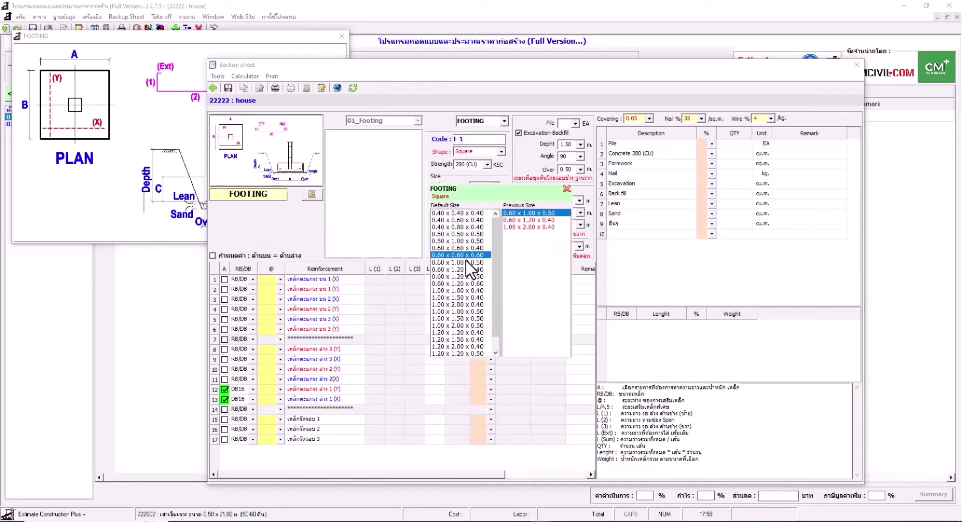
left_click(458, 270)
double_click(451, 269)
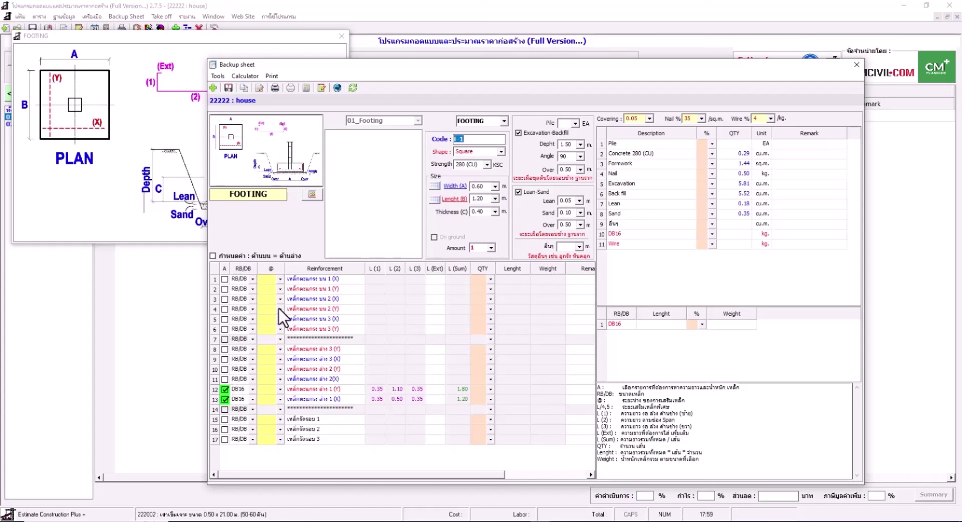
- Set the bar size to DB12 for both lower mesh reinforcement rows, 1 (Y) and 1 (X)
left_click(189, 38)
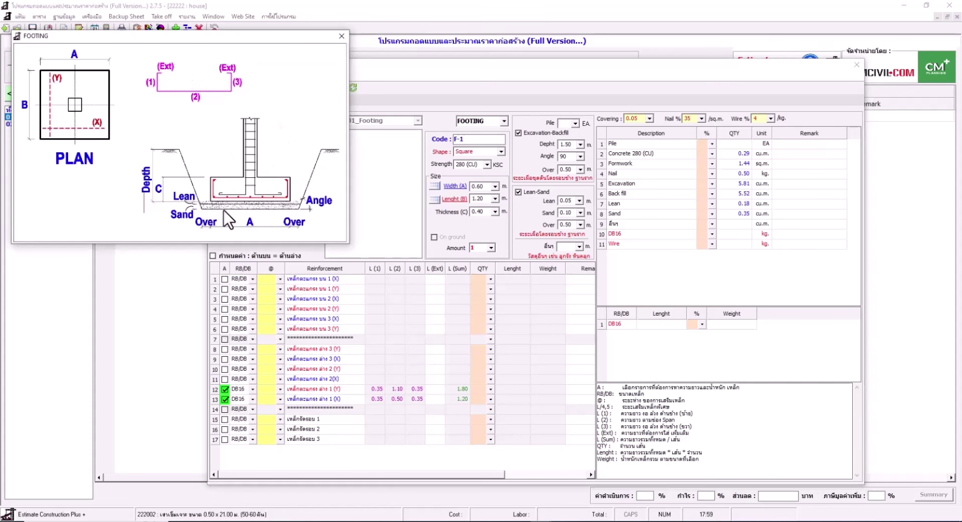
left_click(253, 391)
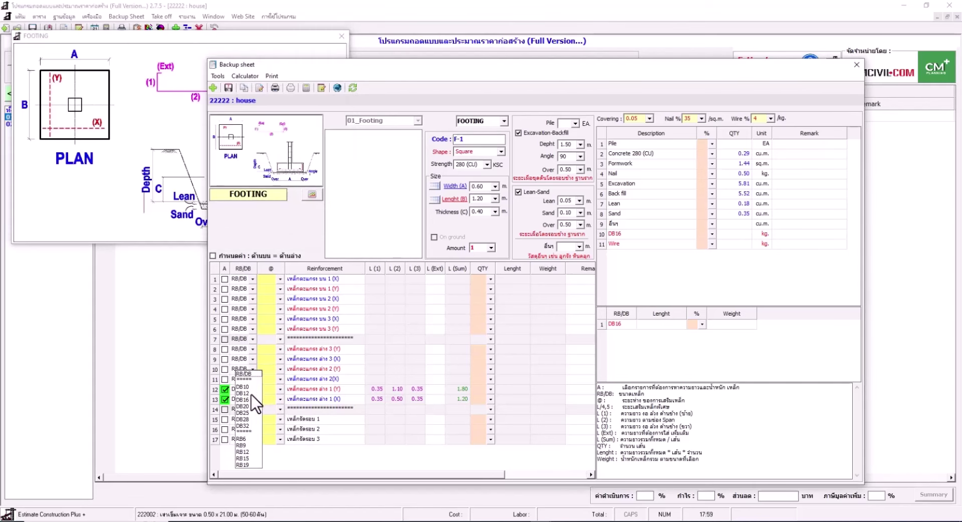
left_click(251, 395)
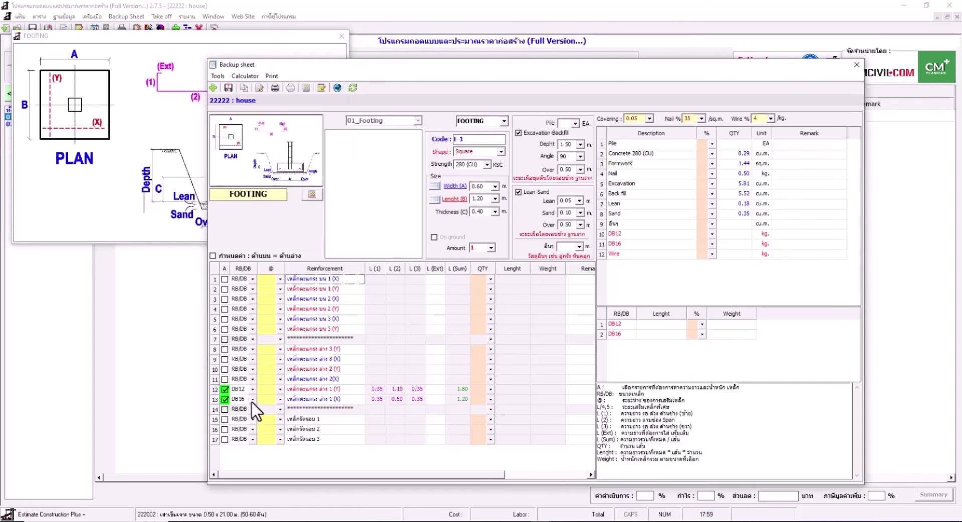
left_click(252, 400)
left_click(254, 397)
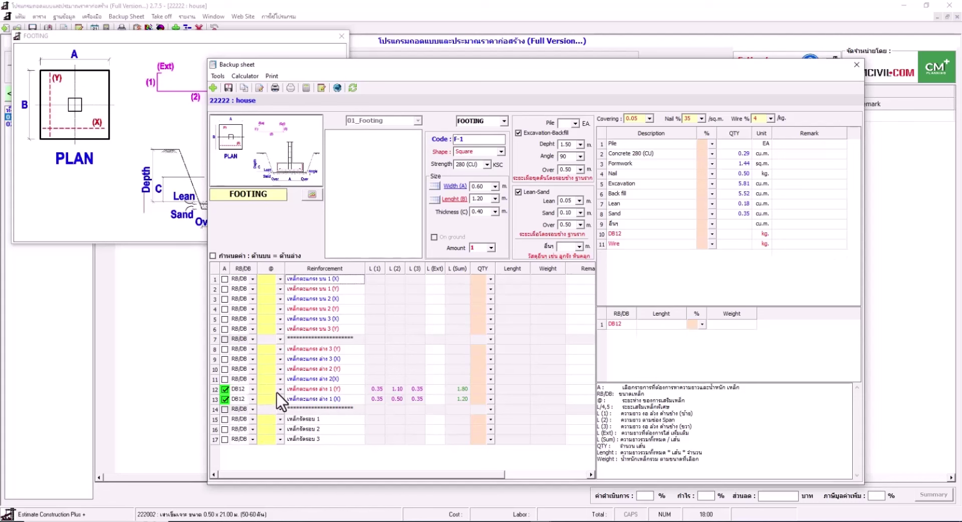
- Set the lower mesh 1 (Y) quantity to 6 bars and the lower mesh 1 (X) spacing to 0.10
left_click(490, 390)
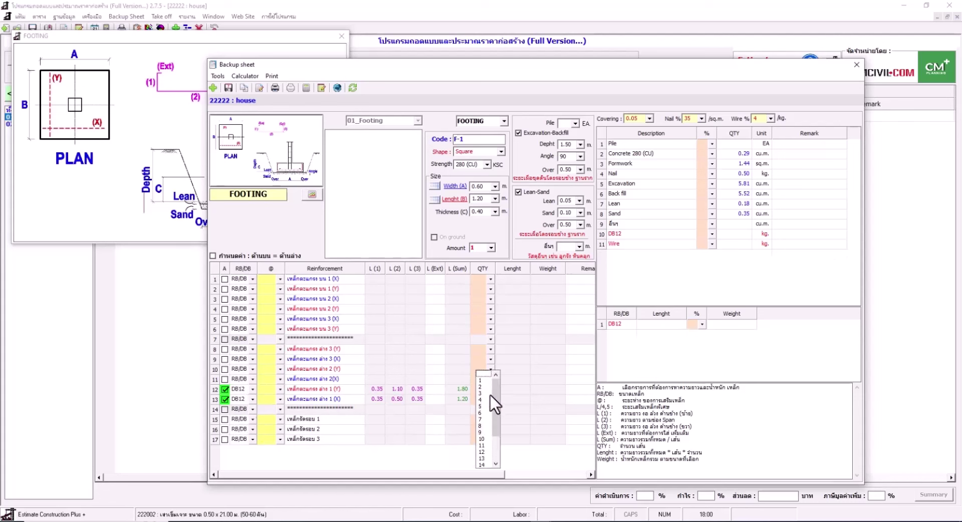
left_click(481, 412)
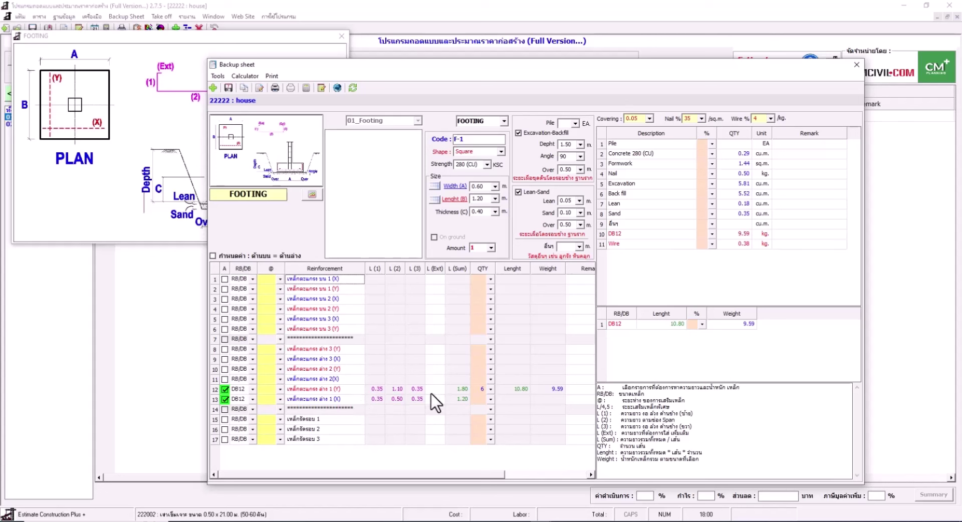
left_click(280, 399)
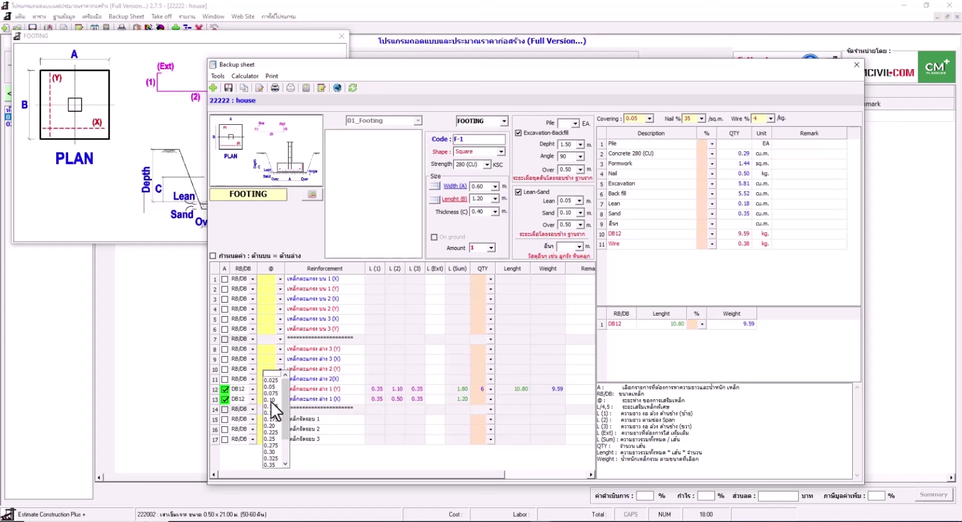
left_click(271, 400)
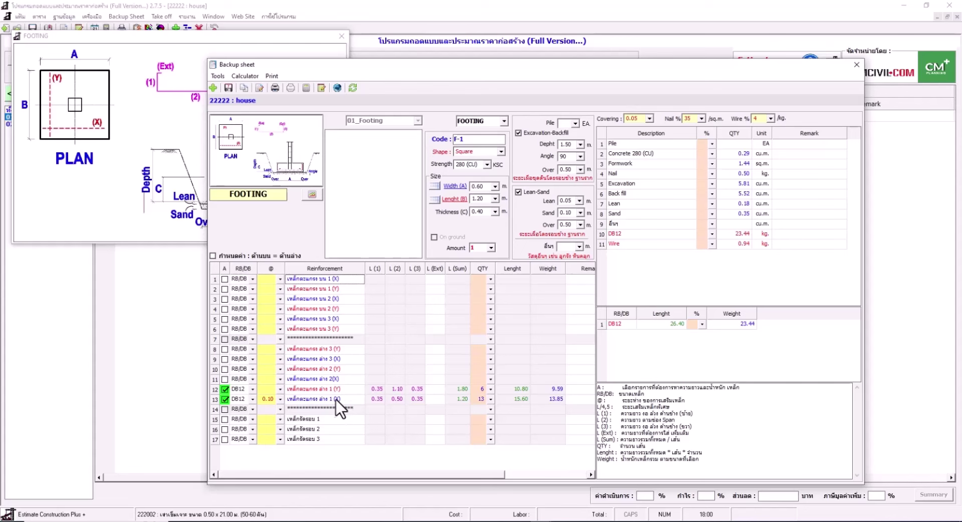
- Toggle the Lean-Sand allowance off and on, and set the other-material (อื่นๆ) thickness to 0.20 m
left_click(165, 117)
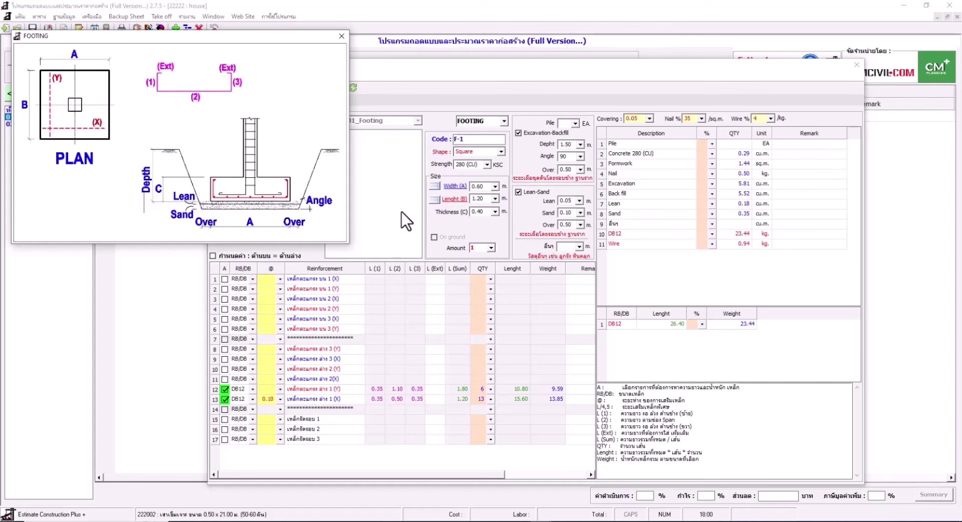
left_click(479, 198)
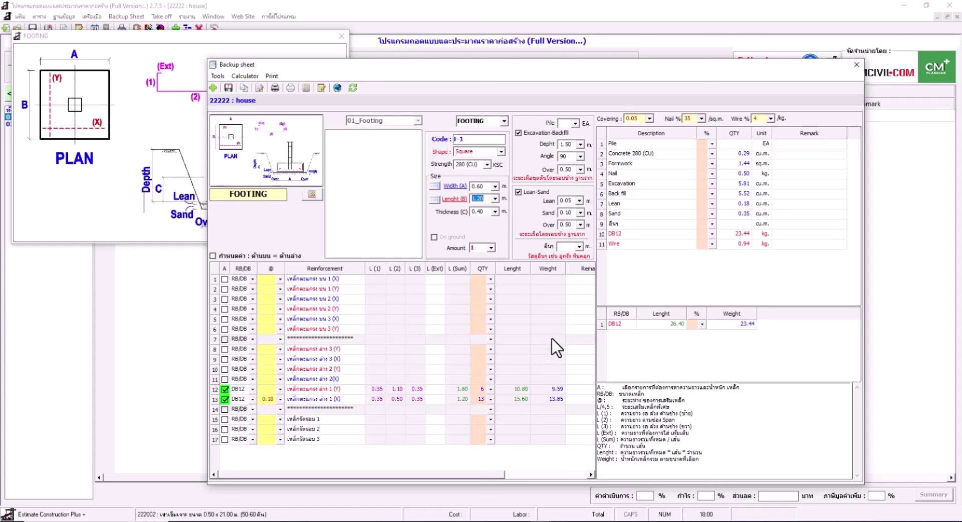
left_click(519, 193)
left_click(519, 192)
left_click(569, 247)
left_click(580, 246)
left_click(566, 246)
- Toggle the Excavation-Backfill allowance off and on, set its depth to 3.00 m, and highlight the excavation and backfill quantities
left_click(518, 134)
left_click(519, 133)
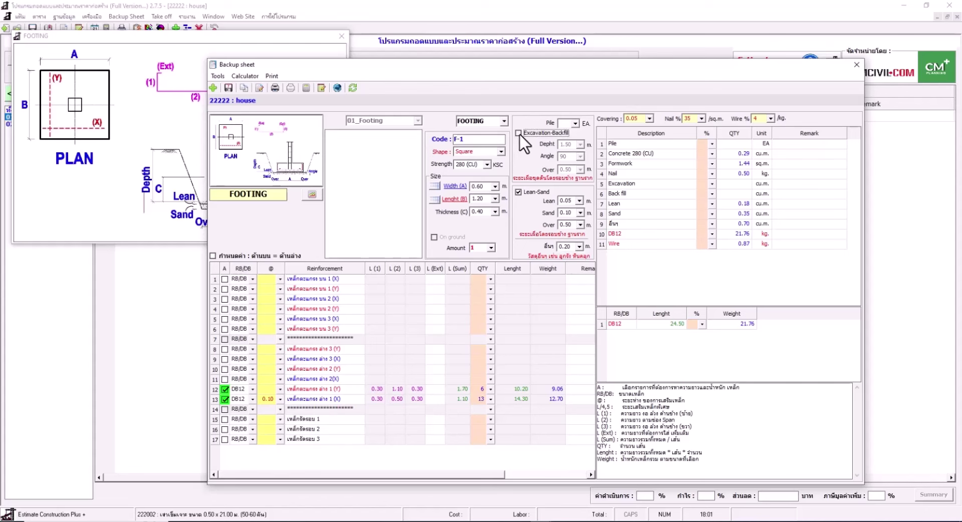
left_click(168, 46)
left_click(566, 144)
left_click(171, 38)
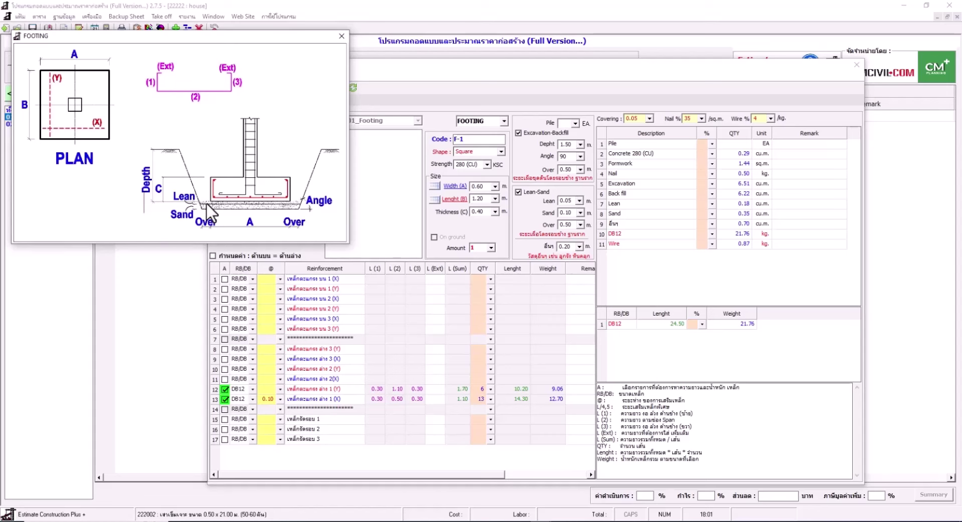
left_click(580, 144)
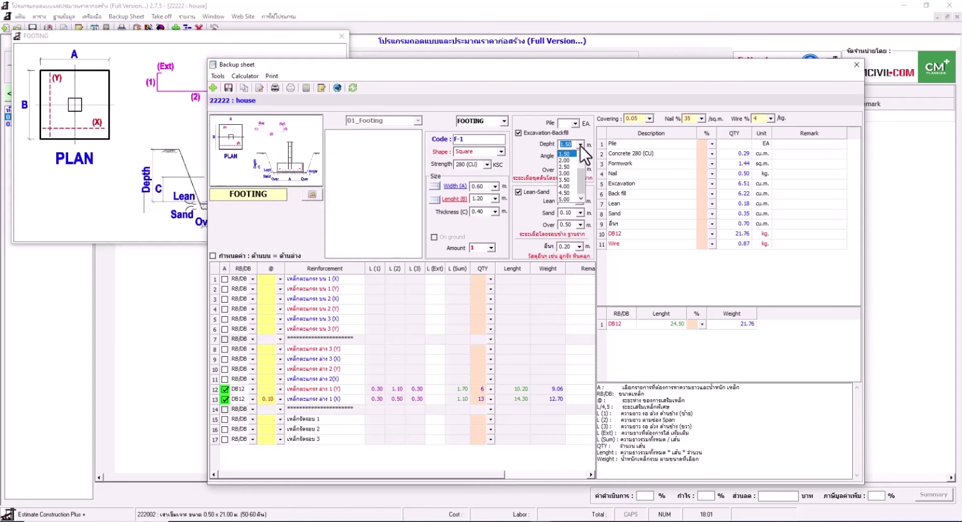
left_click(570, 172)
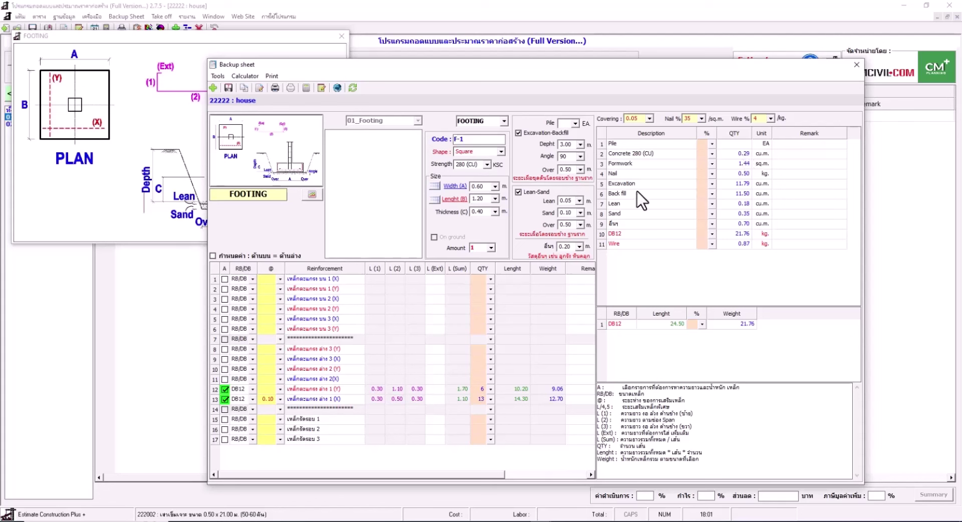
left_click_drag(651, 185, 747, 197)
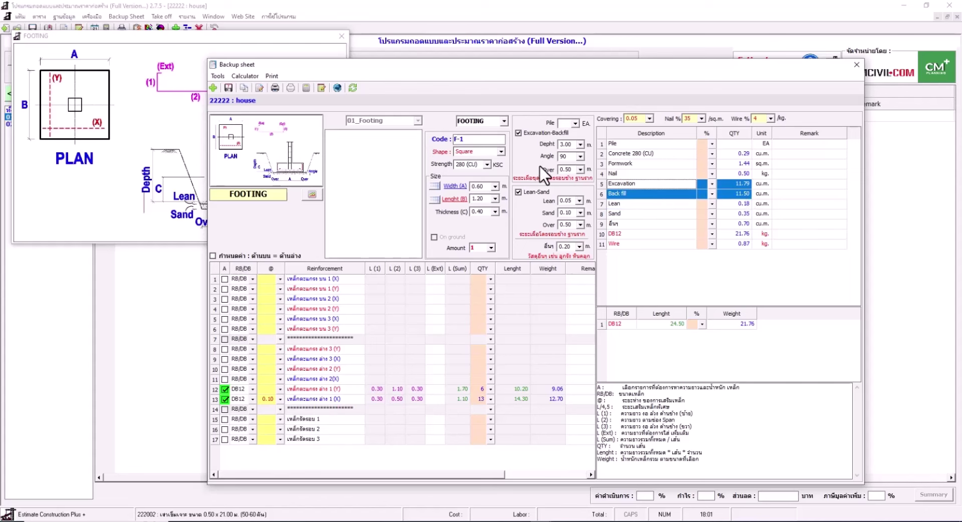
- Examine the excavation angle options and the matching Angle dimension in the footing diagram
left_click(112, 177)
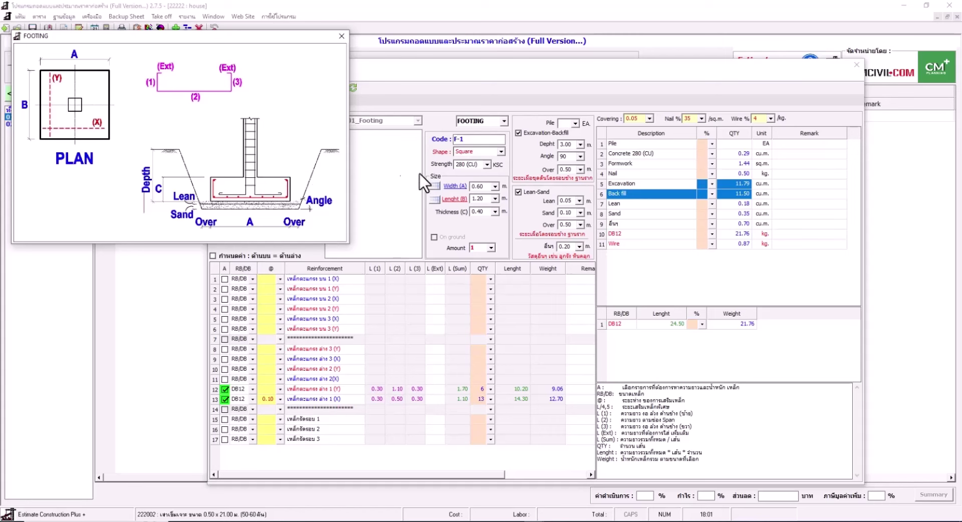
left_click(580, 157)
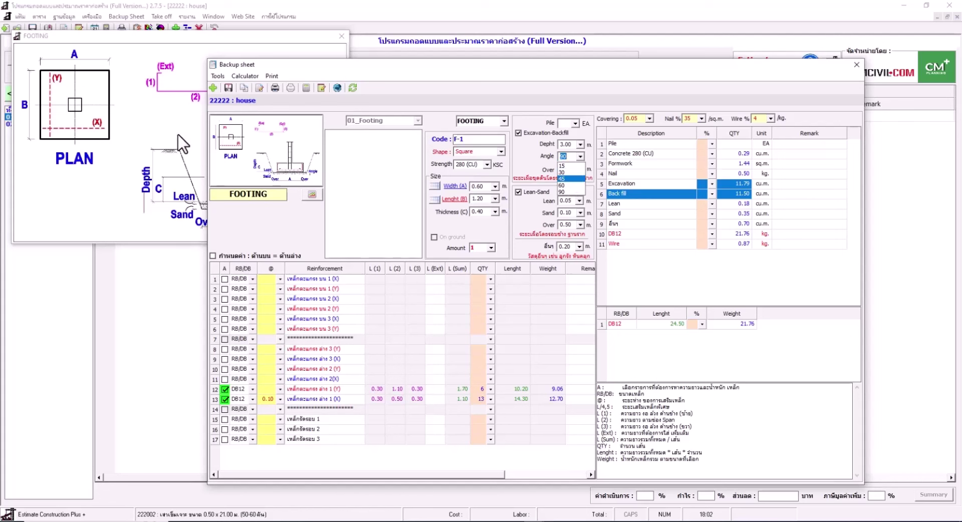
left_click(193, 137)
left_click(230, 144)
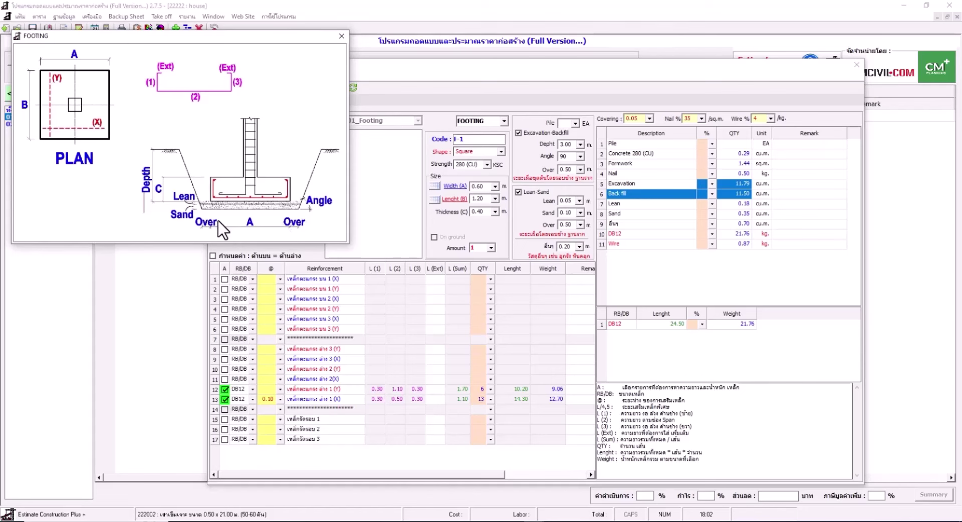
left_click(489, 187)
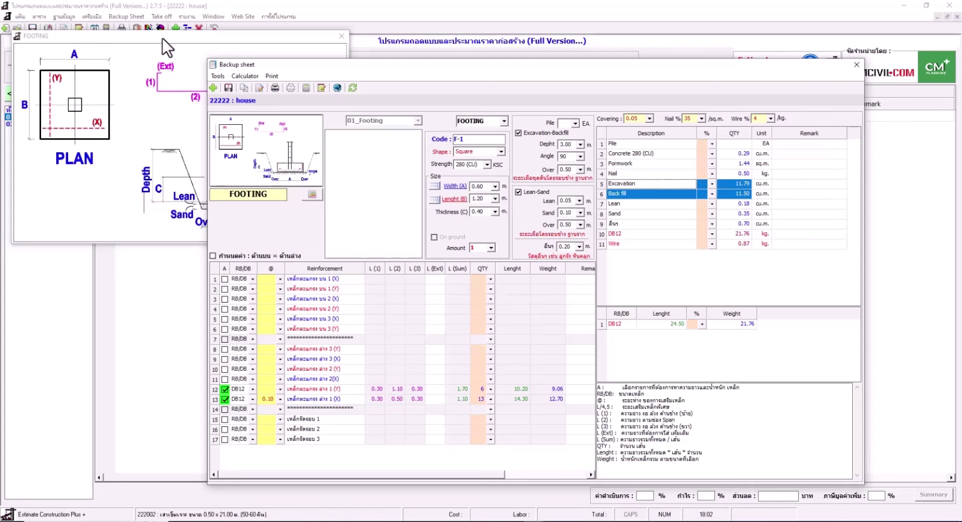
- Set the excavation Over allowance to 1.50 m after trying 1.00 m, consulting the repositioned footing diagram, and save footing F-1
left_click_drag(162, 37, 134, 27)
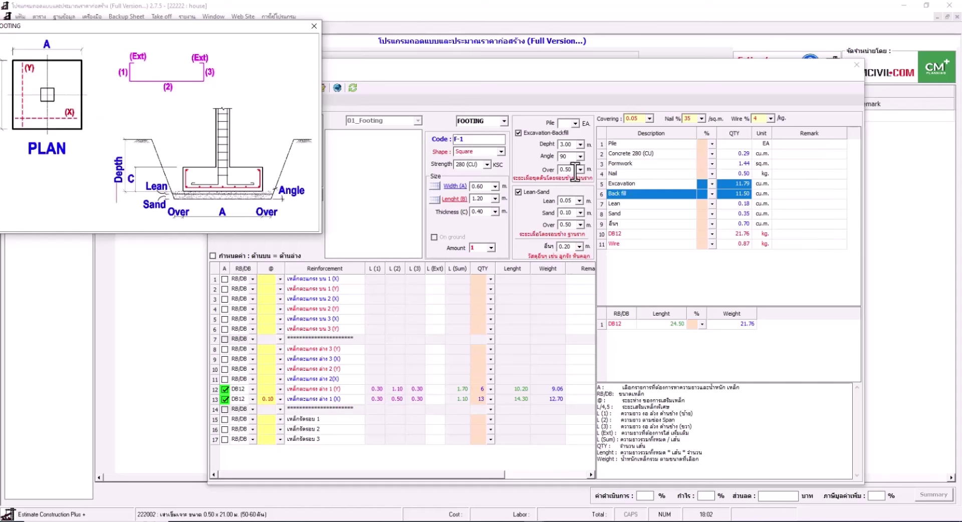
left_click(488, 188)
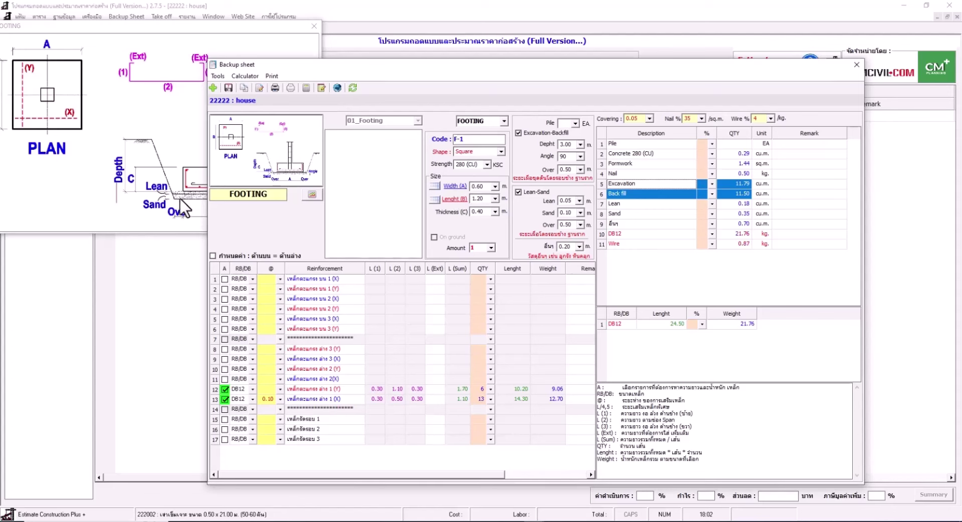
left_click(161, 134)
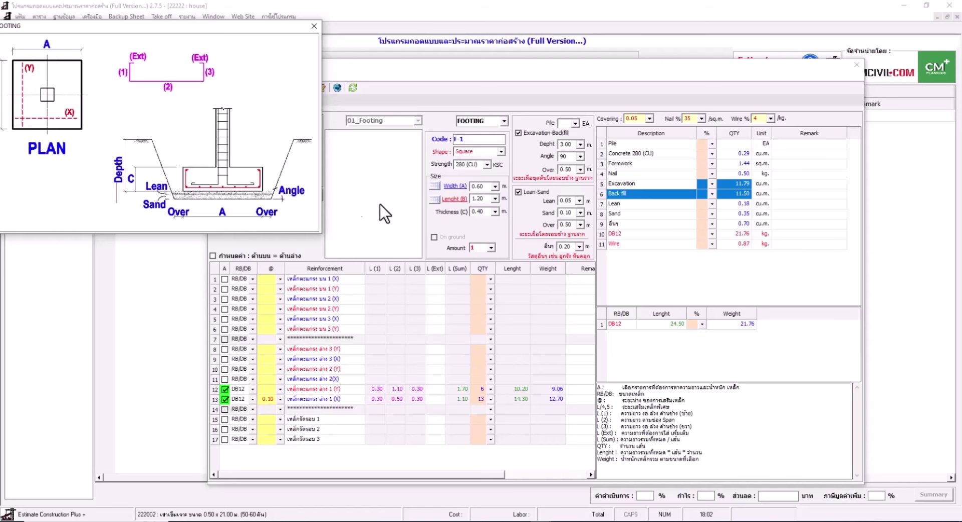
left_click(580, 170)
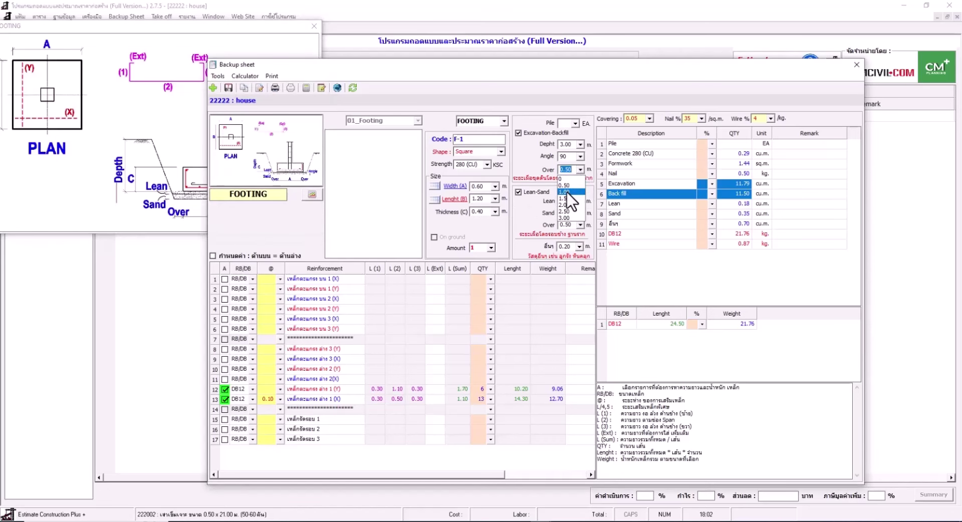
left_click(569, 192)
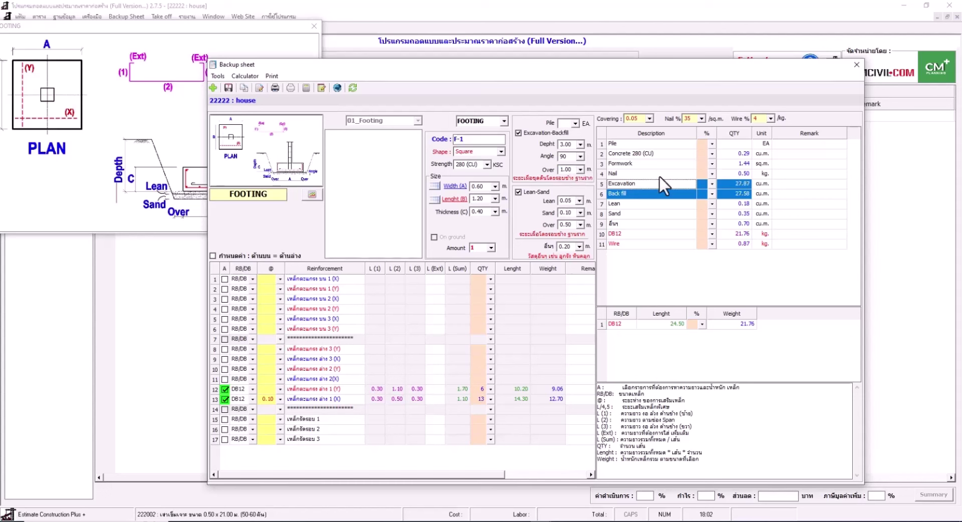
left_click(581, 170)
left_click(568, 198)
left_click(230, 88)
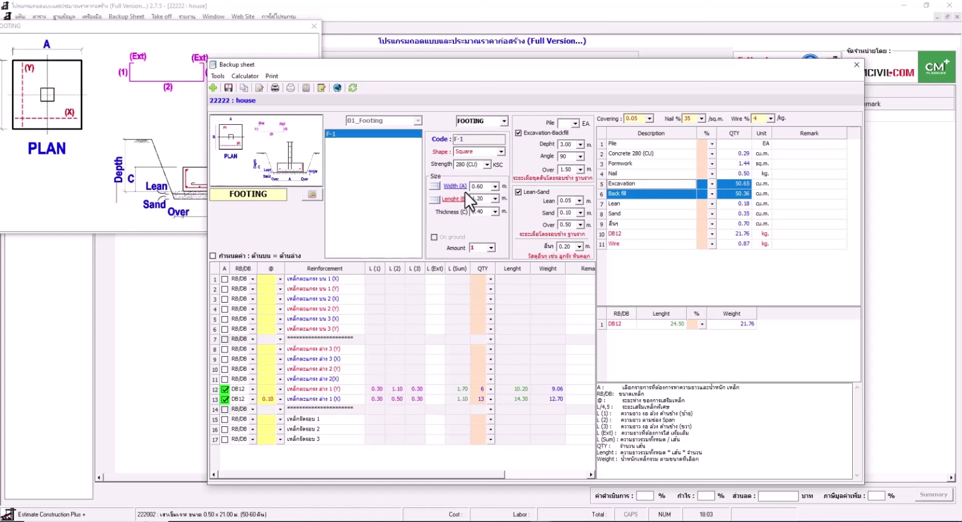
- Start a new footing record with code F-2 and choose the default size 0.50 x 0.50 x 0.50
left_click(158, 124)
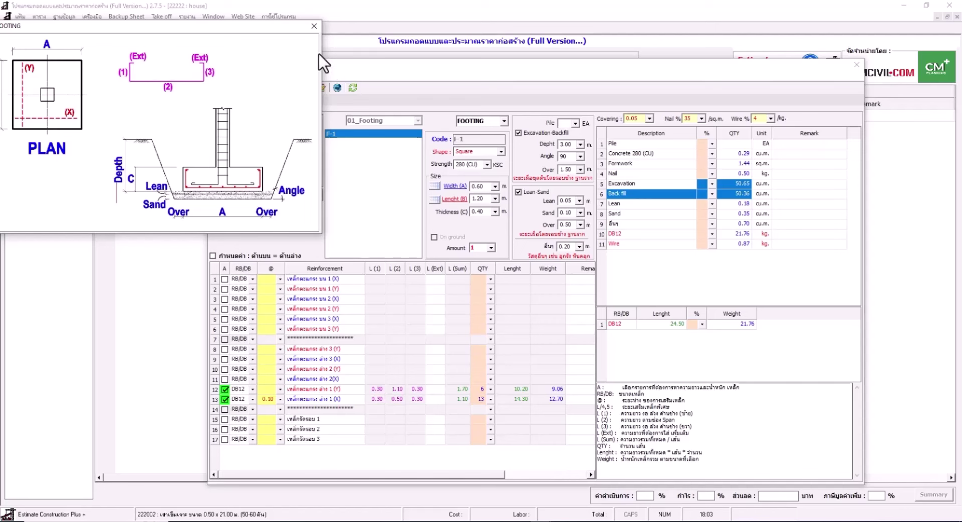
left_click(370, 93)
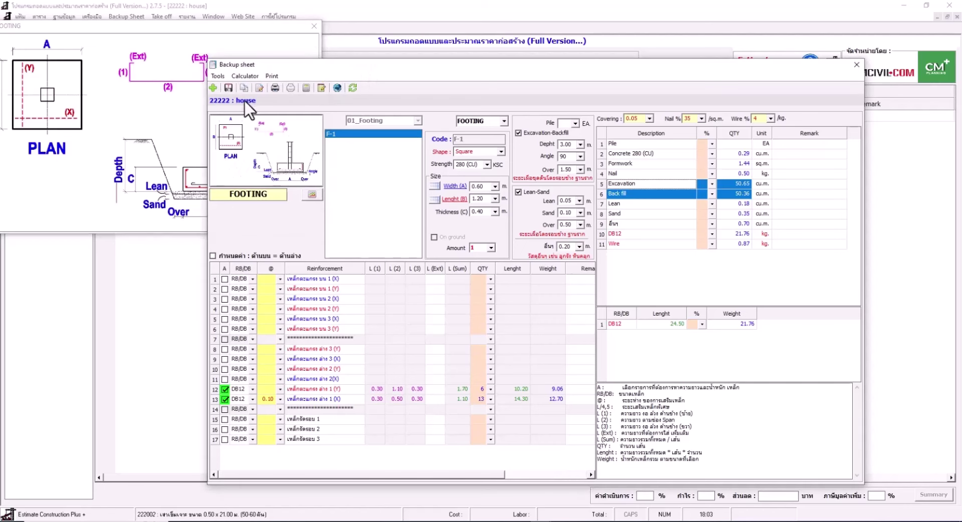
left_click(213, 88)
left_click(474, 140)
type("-")
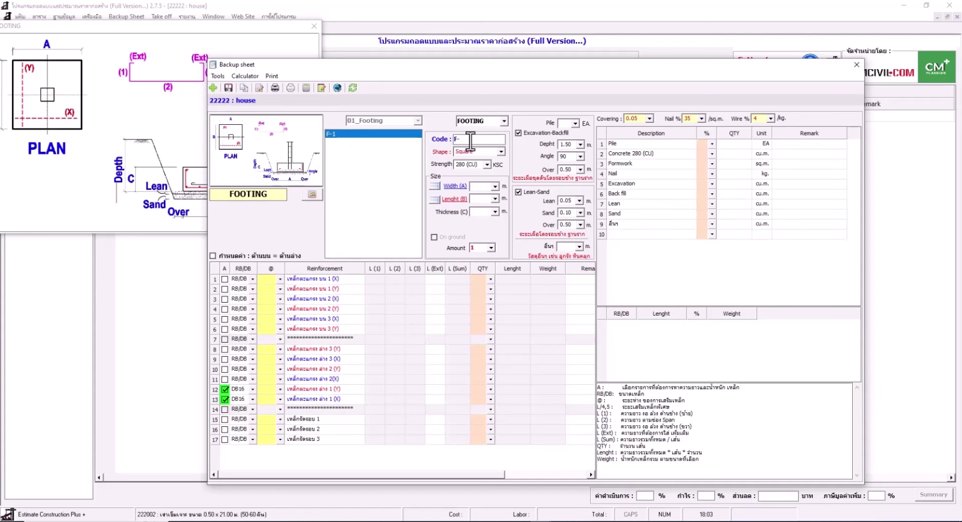
type("2")
left_click(470, 204)
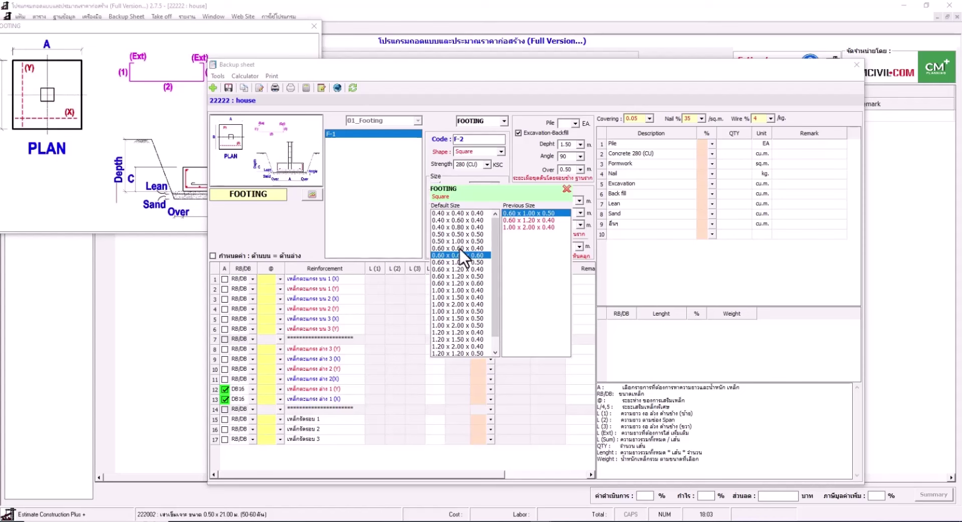
left_click(457, 235)
double_click(457, 234)
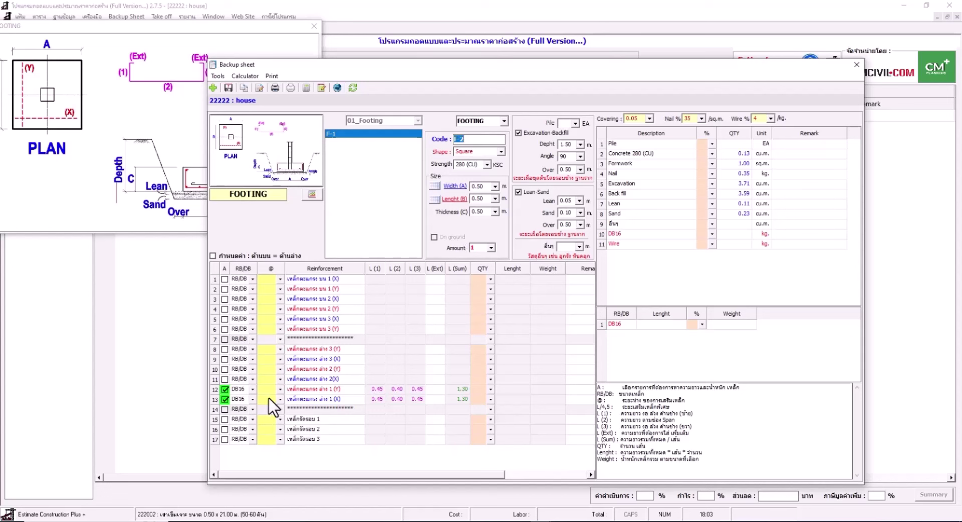
- Set the lower mesh 1 (Y) and (X) reinforcement to DB12 with 6 bars each
left_click(253, 390)
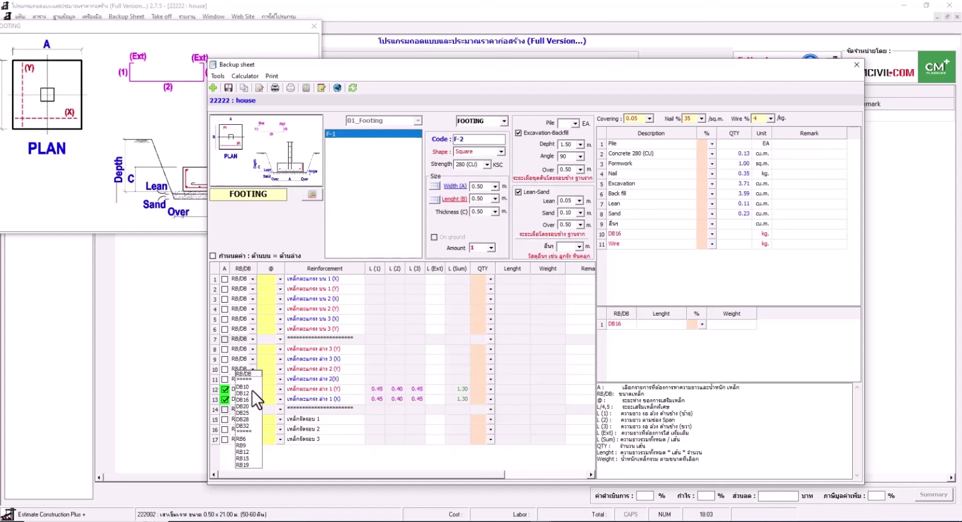
left_click(246, 393)
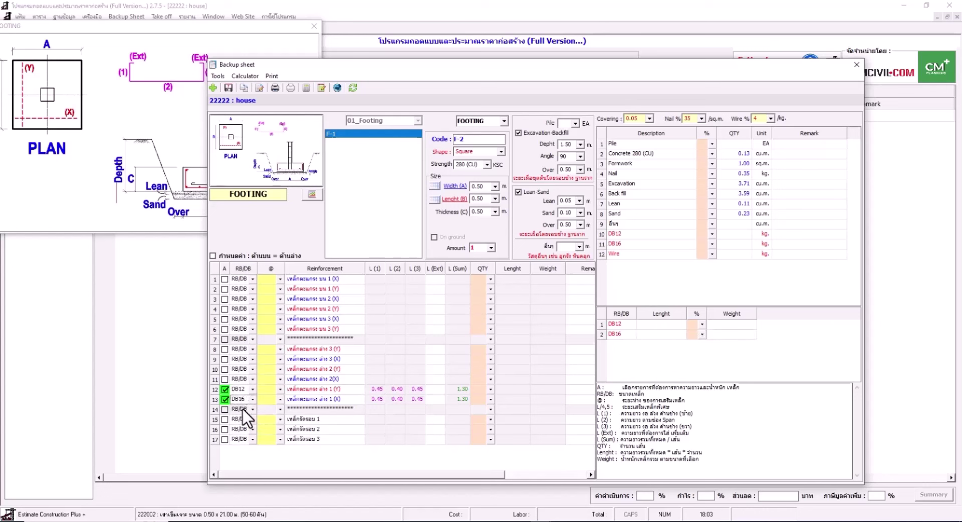
left_click(246, 394)
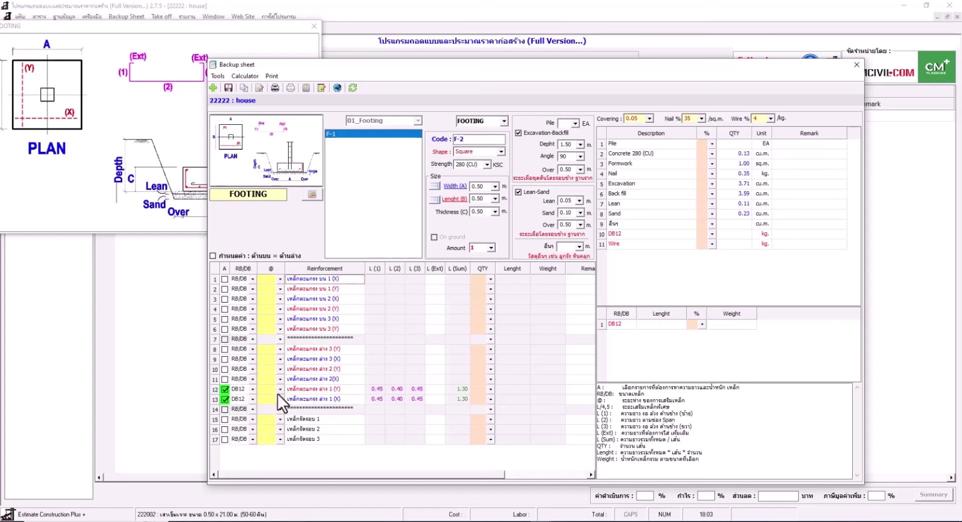
left_click(491, 390)
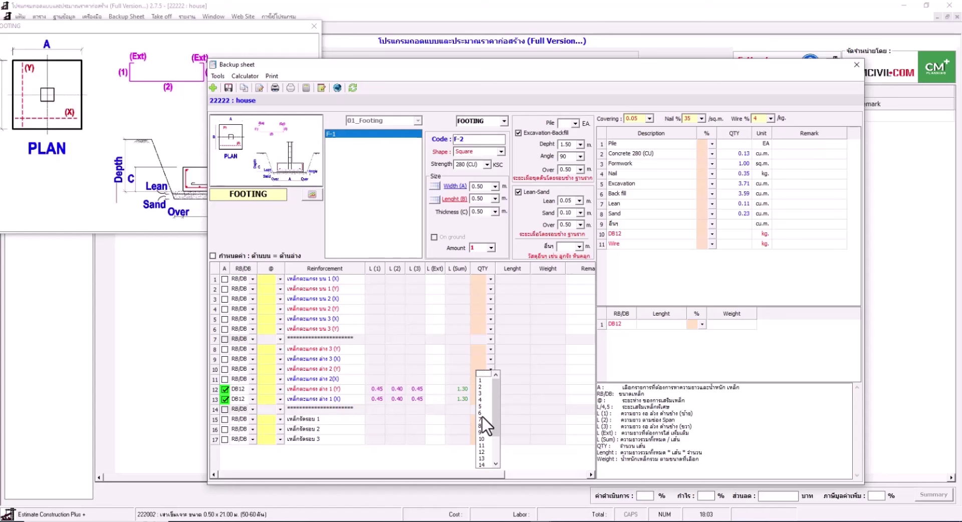
left_click(481, 414)
left_click(491, 400)
left_click(480, 414)
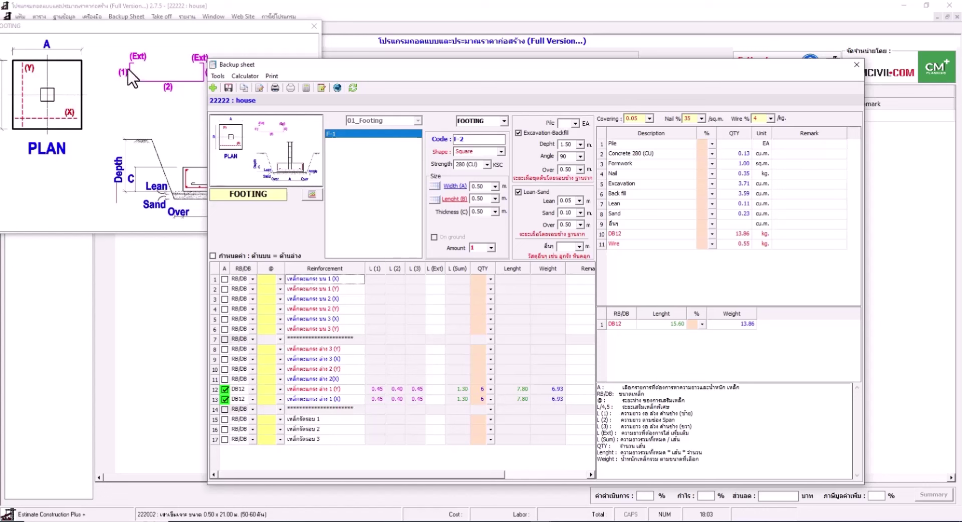
- Disable both lower mesh 1 rows and enable upper mesh 1 (X) and (Y) with DB12 bars
left_click(224, 389)
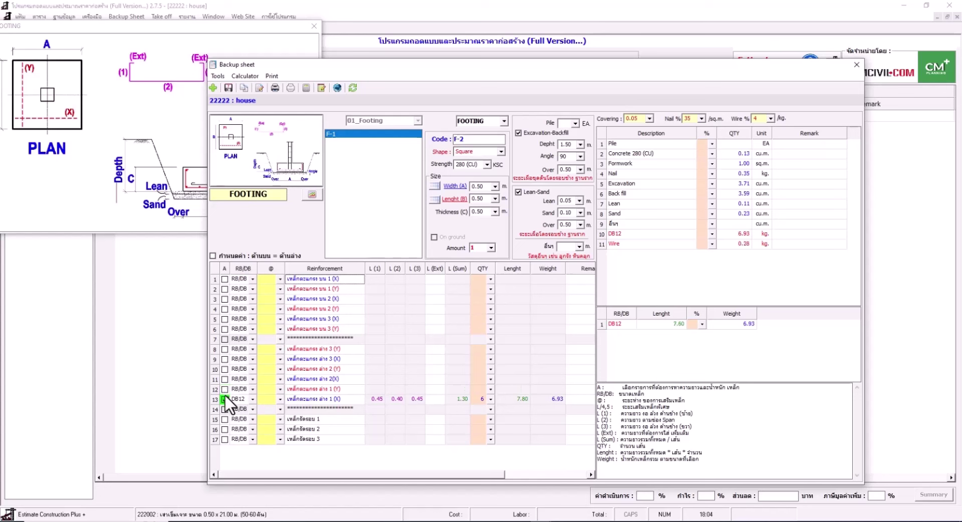
left_click(224, 279)
left_click(224, 289)
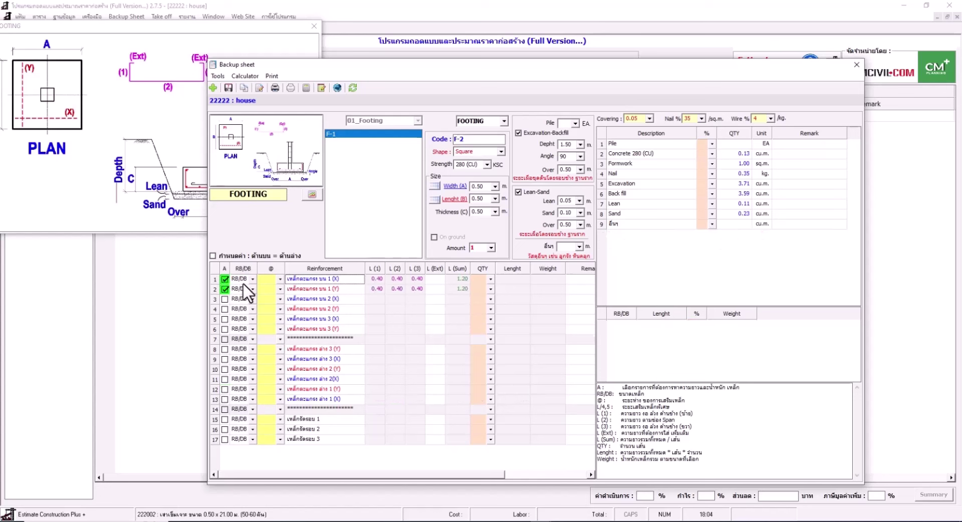
left_click(326, 289)
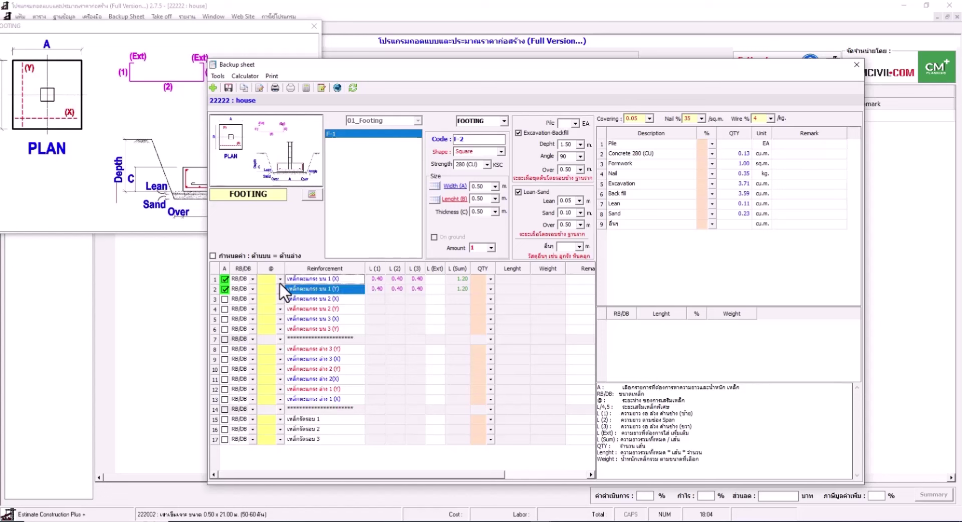
left_click(252, 289)
left_click(244, 309)
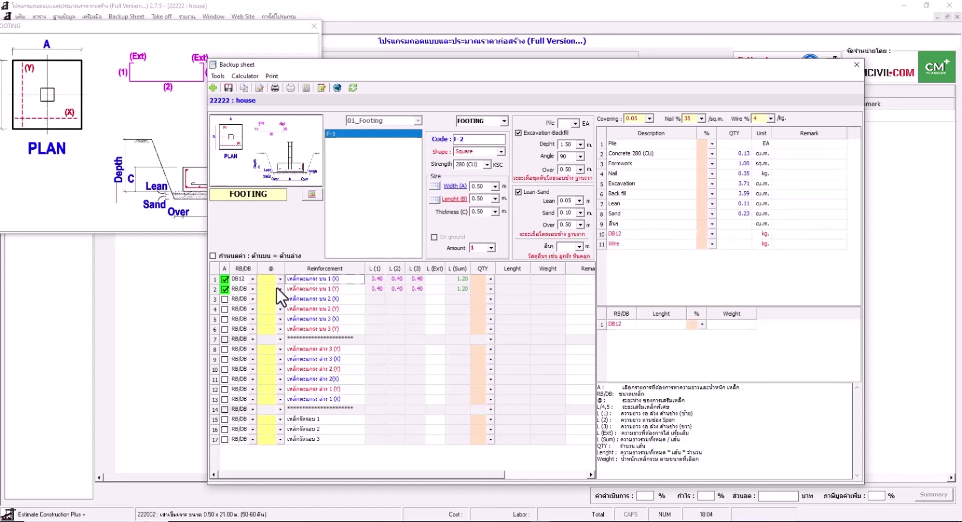
left_click(252, 290)
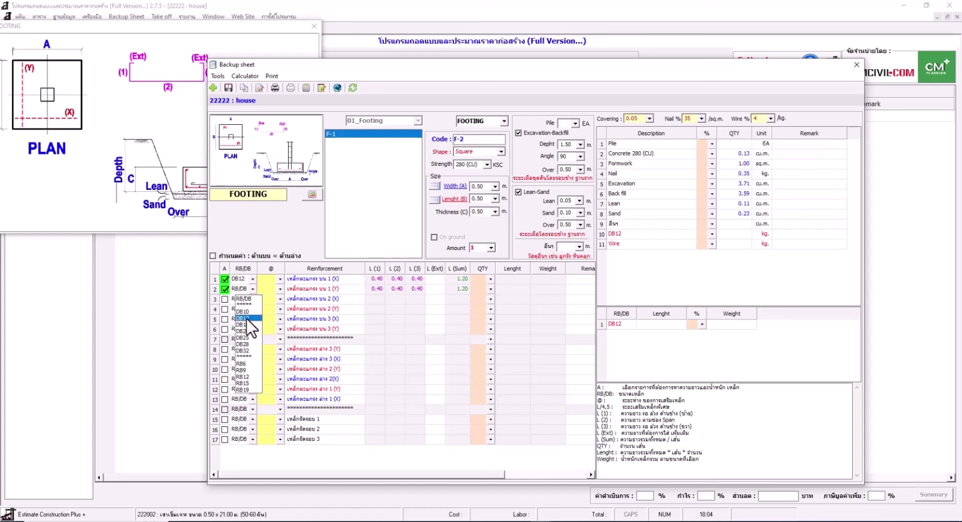
left_click(245, 318)
- Set both upper mesh 1 rows to 6 bars and enable the option that makes the lower reinforcement equal the upper
left_click(490, 279)
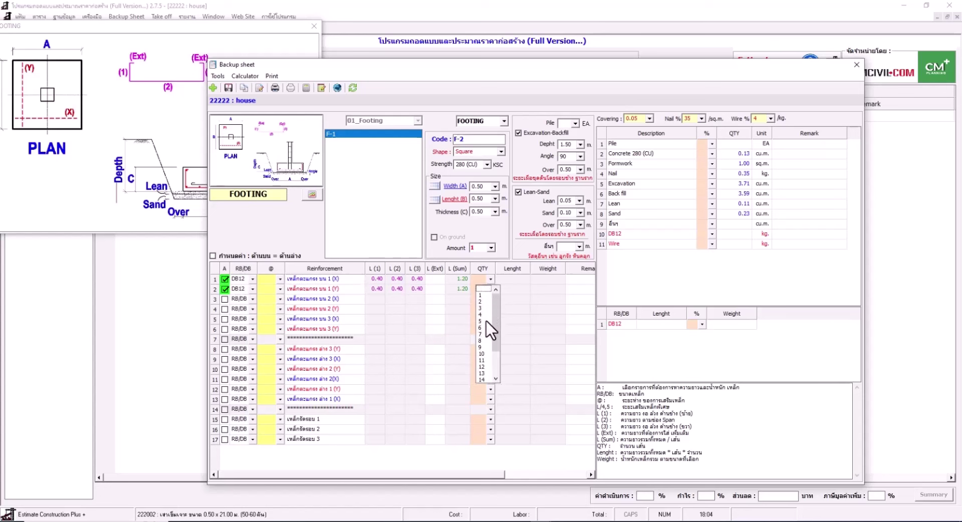
left_click(483, 339)
left_click(491, 289)
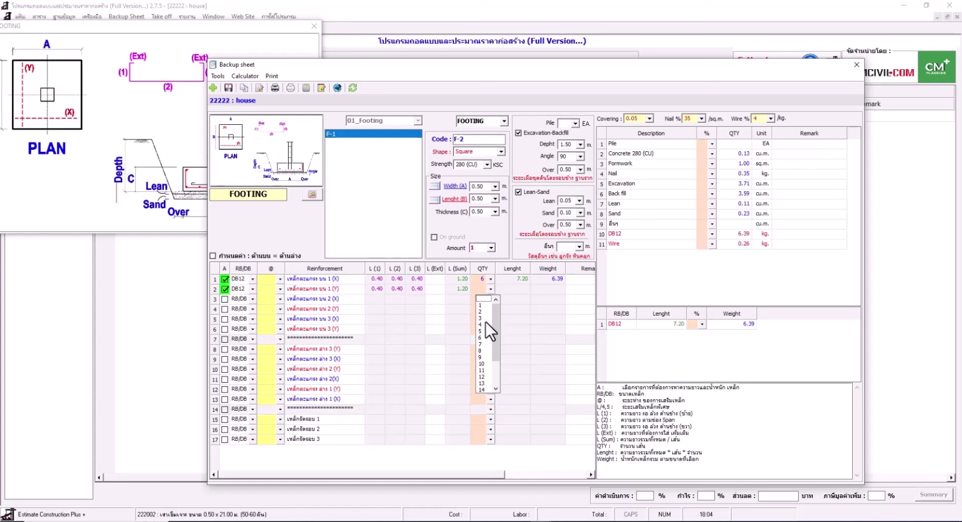
left_click(482, 339)
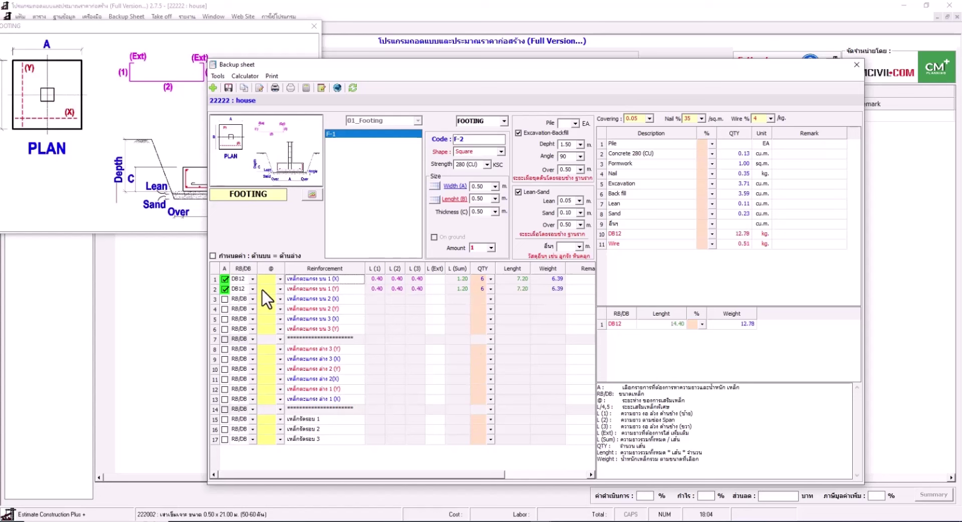
left_click(213, 256)
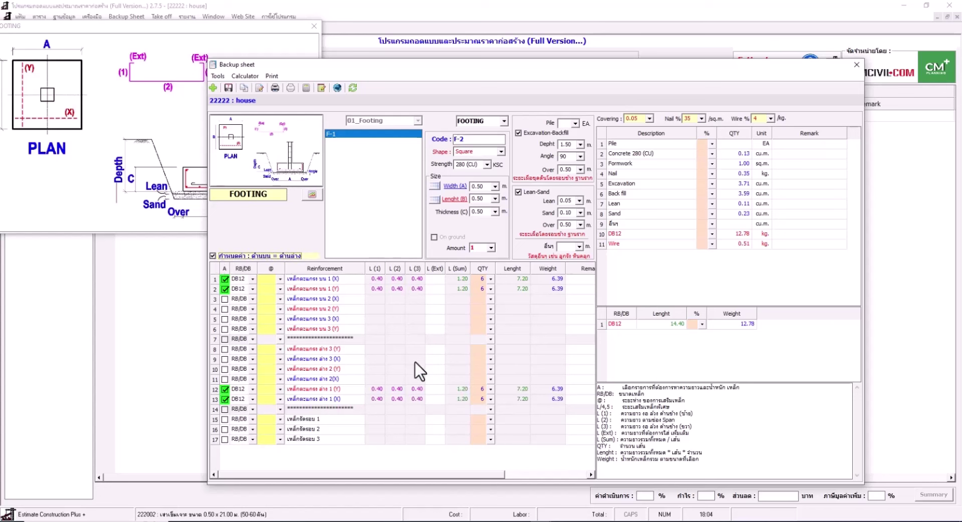
- Change the upper mesh 1 (X) and (Y) bars to DB16
left_click(252, 289)
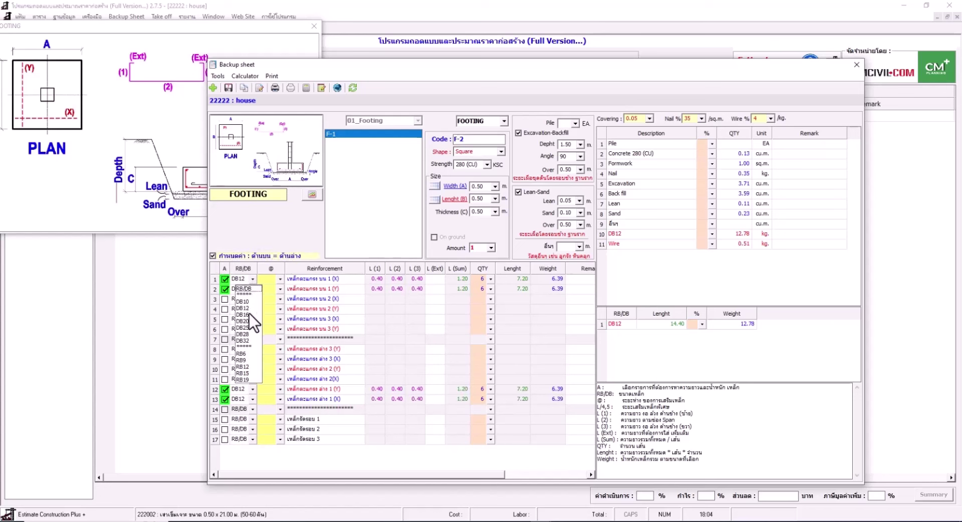
left_click(246, 315)
left_click(252, 289)
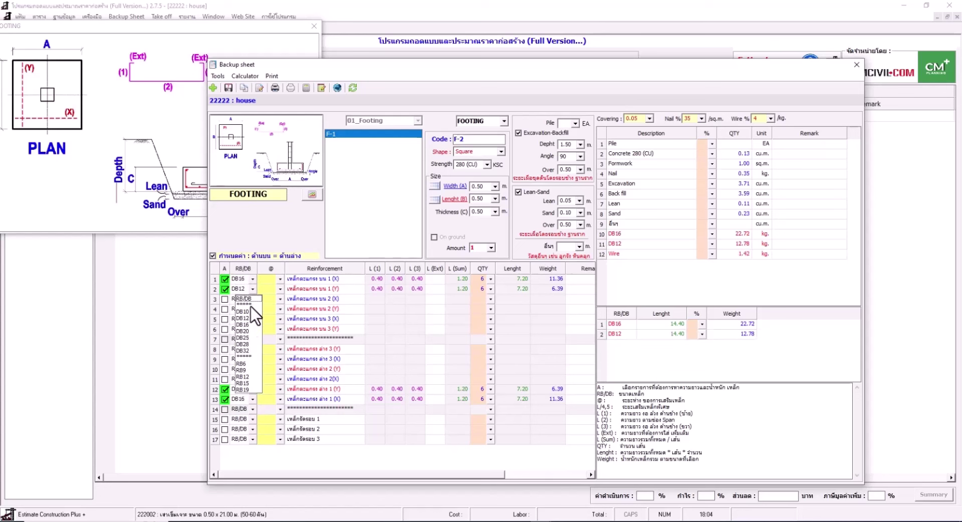
left_click(249, 324)
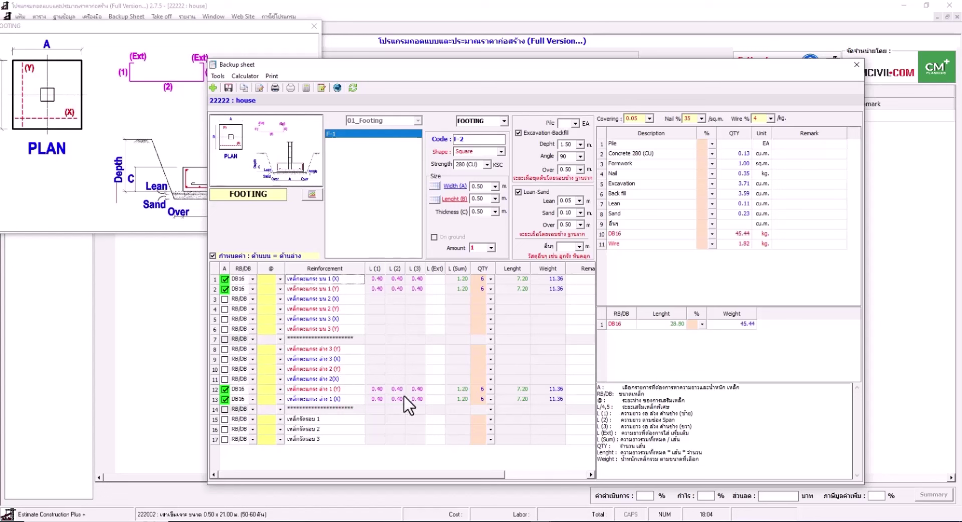
- Change the lower mesh 1 (Y) and (X) bars to DB12 and highlight the lower mesh rows
left_click(252, 369)
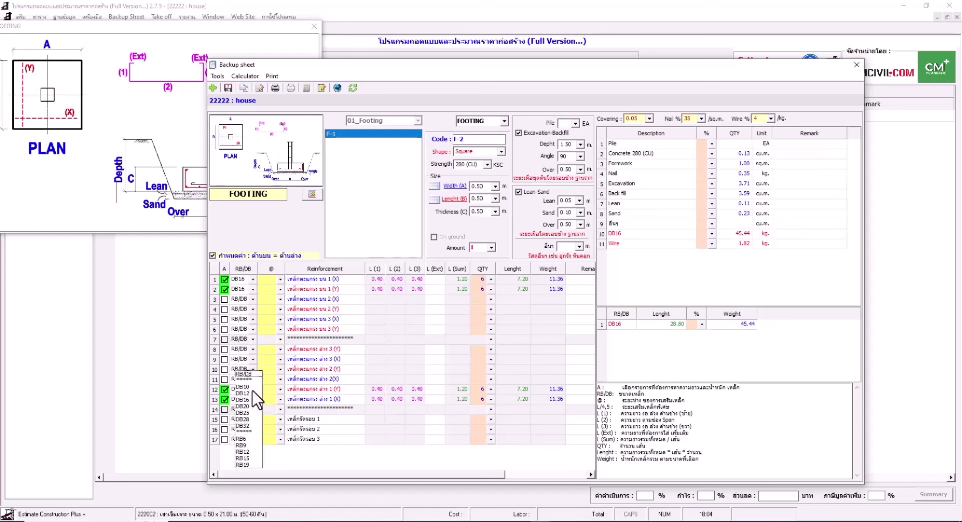
left_click(243, 393)
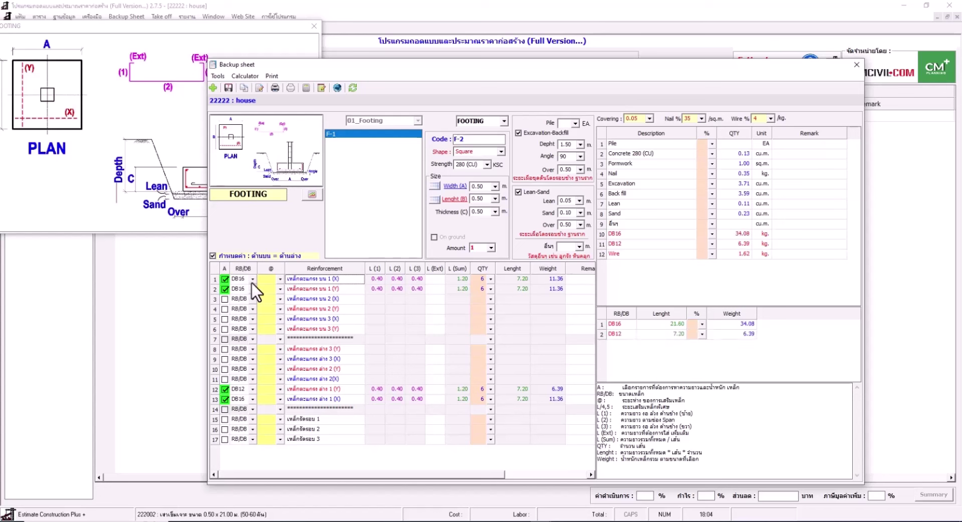
left_click(253, 399)
left_click(249, 424)
left_click_drag(315, 289, 316, 396)
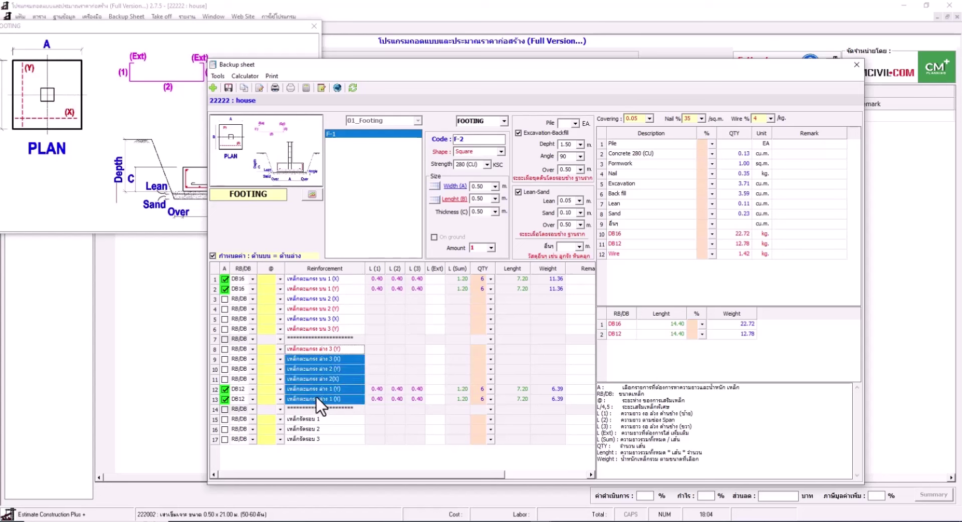
- Reselect DB16 for the upper mesh 1 (X) and (Y) bars so the lower mesh matches them
left_click(253, 280)
left_click(243, 305)
left_click(252, 299)
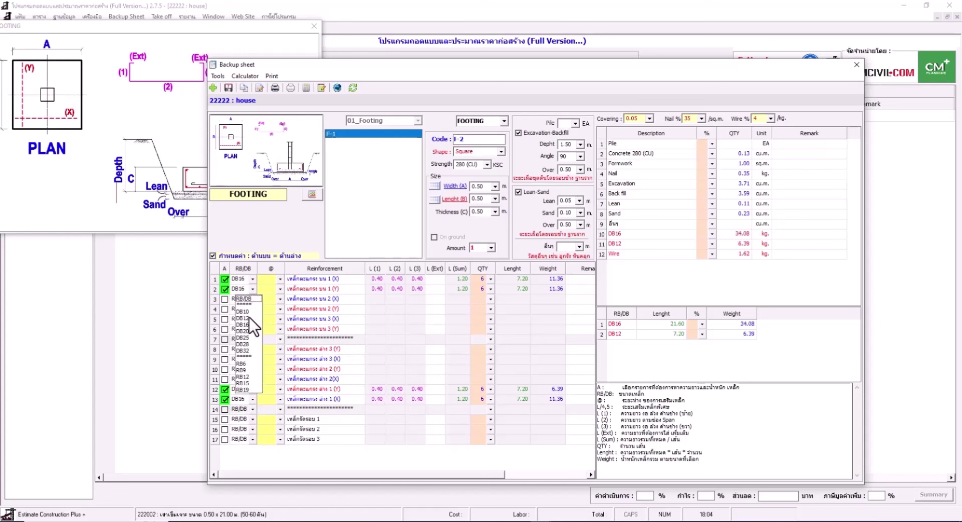
left_click(246, 324)
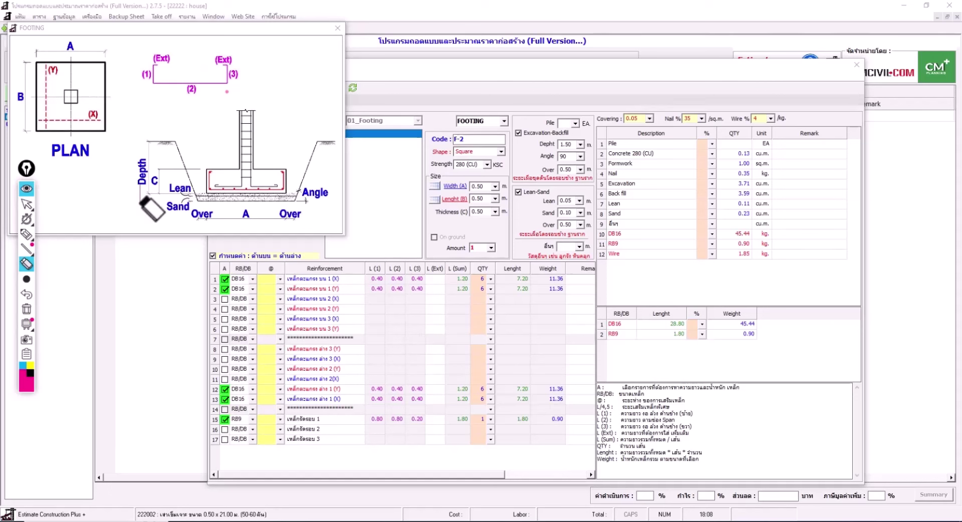
- Mark the two upper bar ends in the footing section diagram with freehand pen strokes
left_click(27, 234)
left_click_drag(201, 170, 220, 170)
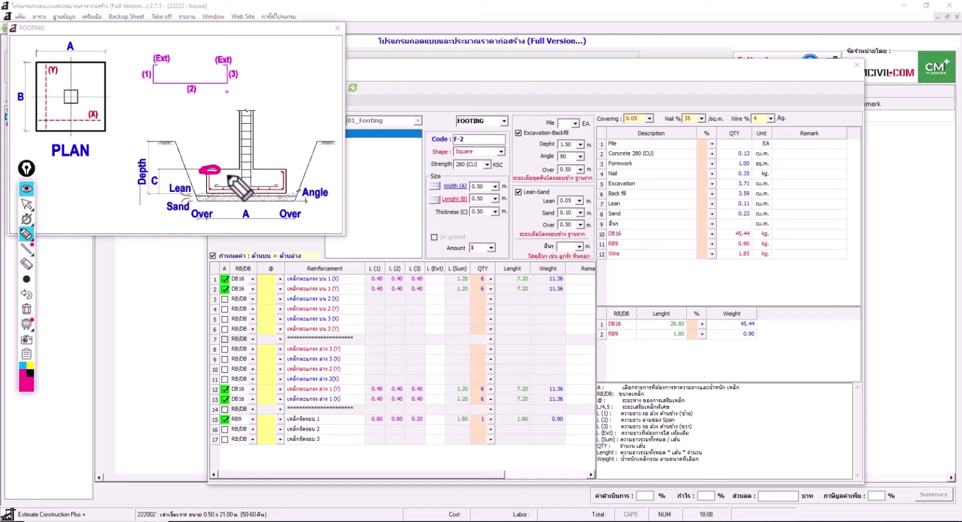
left_click_drag(284, 174, 281, 166)
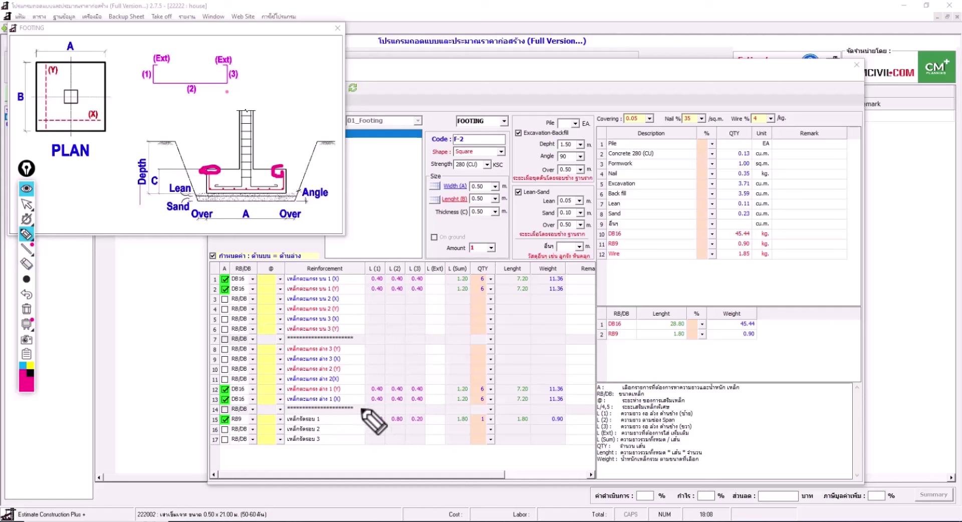
- Circle the L (1) to L (3) headings and tie 1's L (1) value, and sketch a square tie in the footing diagram
mouse_move(381, 259)
left_mouse_down()
mouse_move(427, 279)
mouse_move(370, 259)
left_mouse_up()
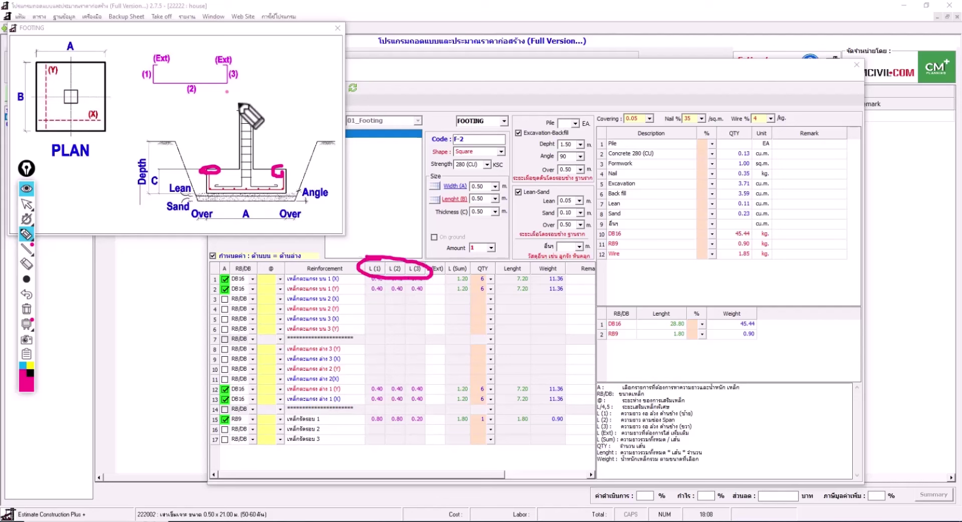
mouse_move(271, 61)
left_mouse_down()
mouse_move(269, 97)
mouse_move(321, 98)
mouse_move(320, 61)
mouse_move(269, 59)
mouse_move(277, 74)
left_mouse_up()
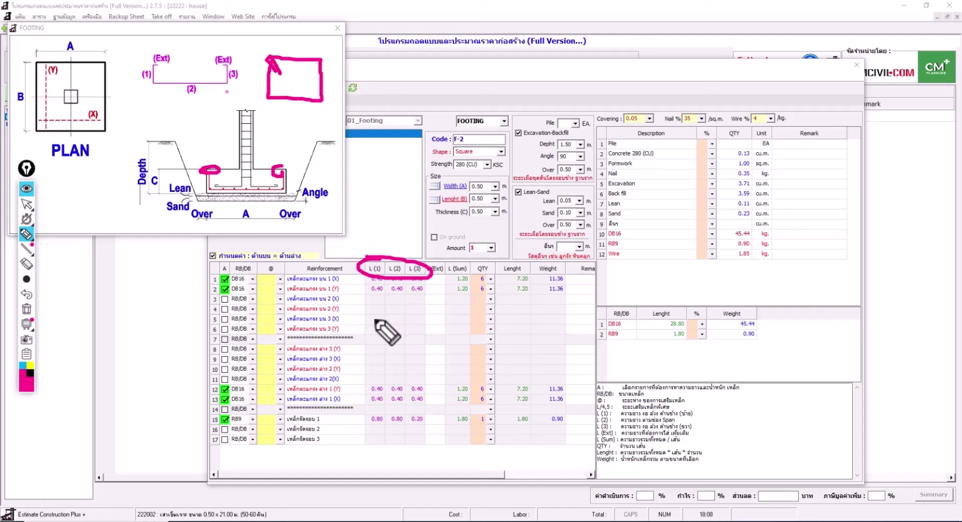
left_click_drag(389, 415, 392, 417)
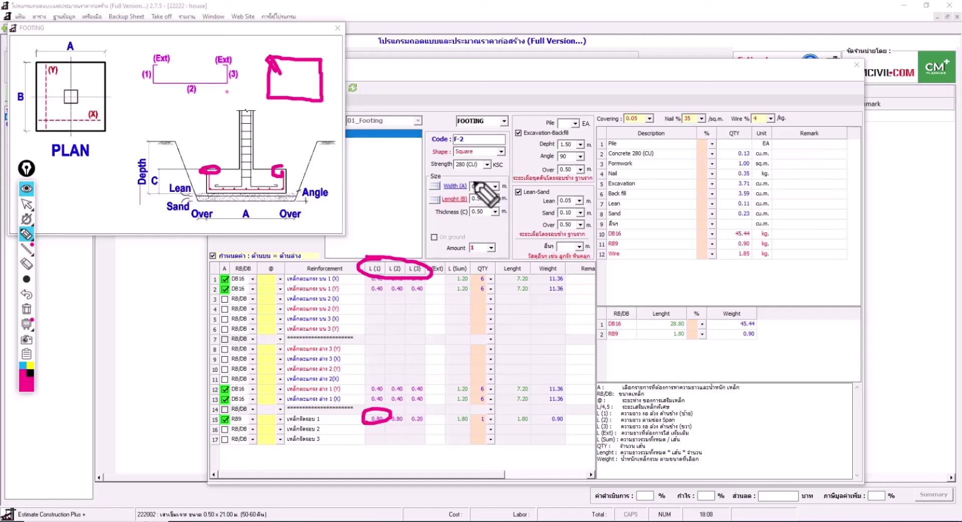
- Label all four sides of the sketched square tie 40 and add a hook stroke at its upper corner
mouse_move(245, 70)
left_mouse_down()
mouse_move(241, 87)
mouse_move(256, 84)
left_mouse_up()
mouse_move(252, 66)
left_mouse_down()
mouse_move(249, 92)
mouse_move(261, 71)
left_mouse_up()
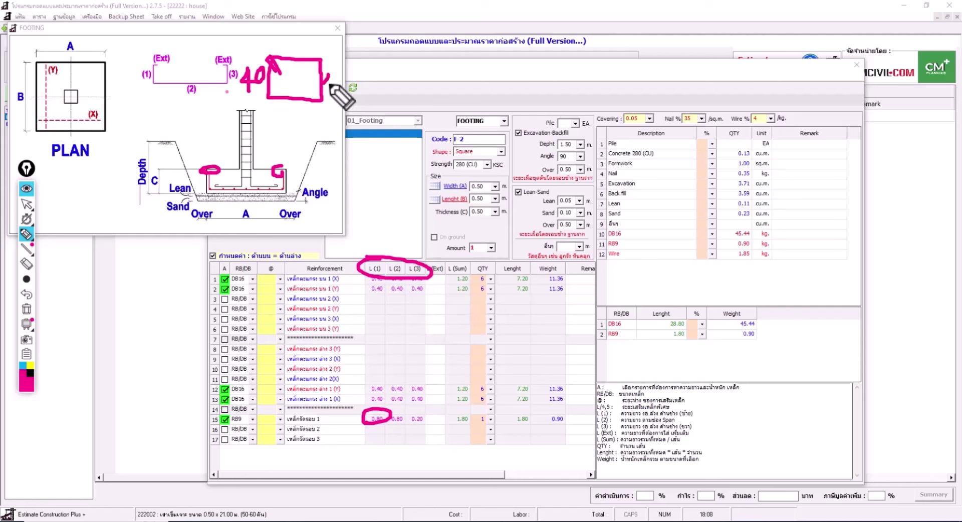
left_click_drag(329, 74, 335, 84)
mouse_move(331, 75)
left_mouse_down()
mouse_move(330, 93)
mouse_move(341, 75)
left_mouse_up()
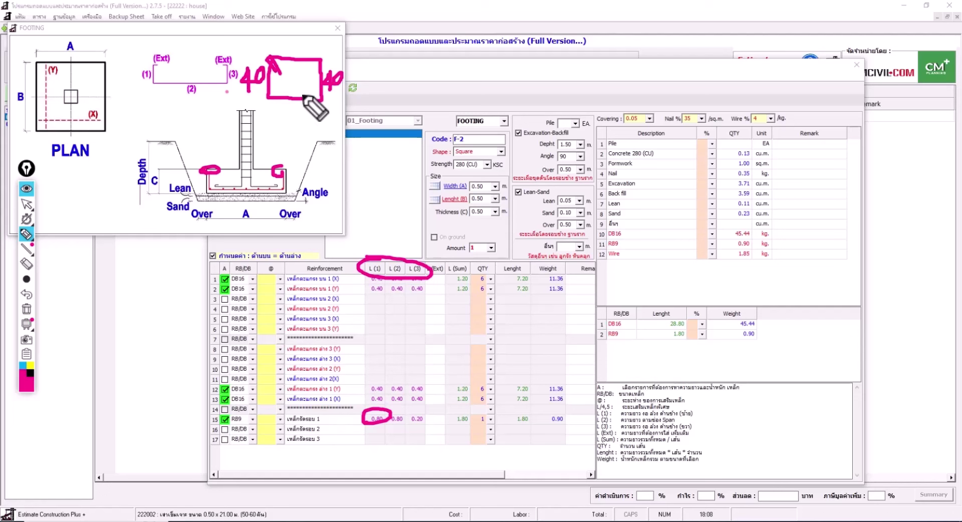
mouse_move(295, 37)
left_mouse_down()
mouse_move(287, 46)
mouse_move(306, 40)
left_mouse_up()
mouse_move(285, 106)
left_mouse_down()
mouse_move(289, 116)
mouse_move(306, 106)
left_mouse_up()
left_click(294, 68)
left_click_drag(308, 63, 295, 69)
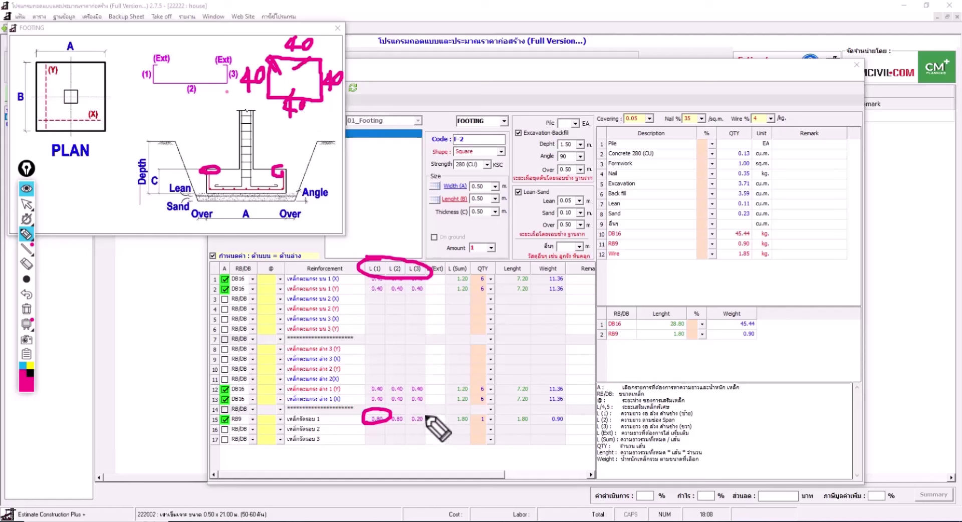
- Underline tie 1's L (3) value and redraw the hook marks together at one corner of the tie sketch
left_click_drag(406, 423, 429, 420)
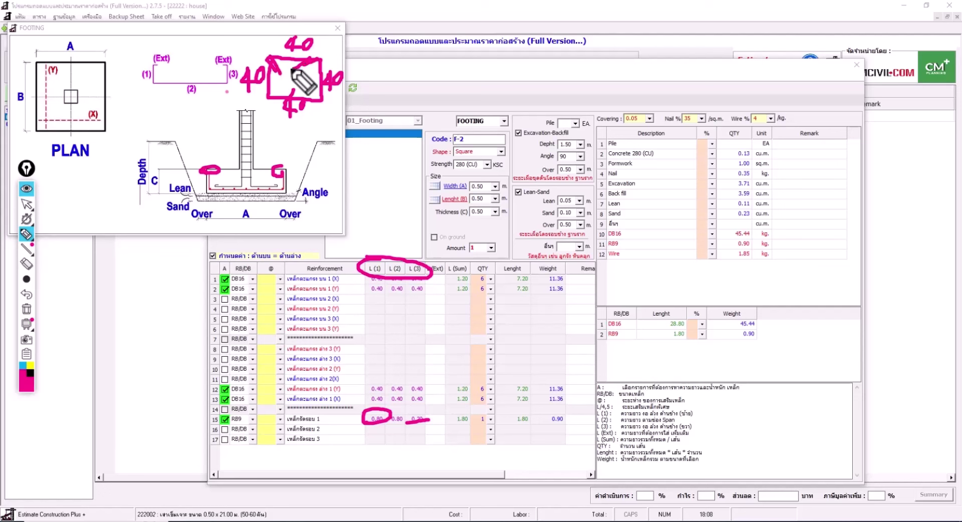
left_click(26, 264)
mouse_move(278, 120)
left_mouse_down()
mouse_move(288, 85)
mouse_move(321, 75)
left_mouse_up()
left_click(27, 234)
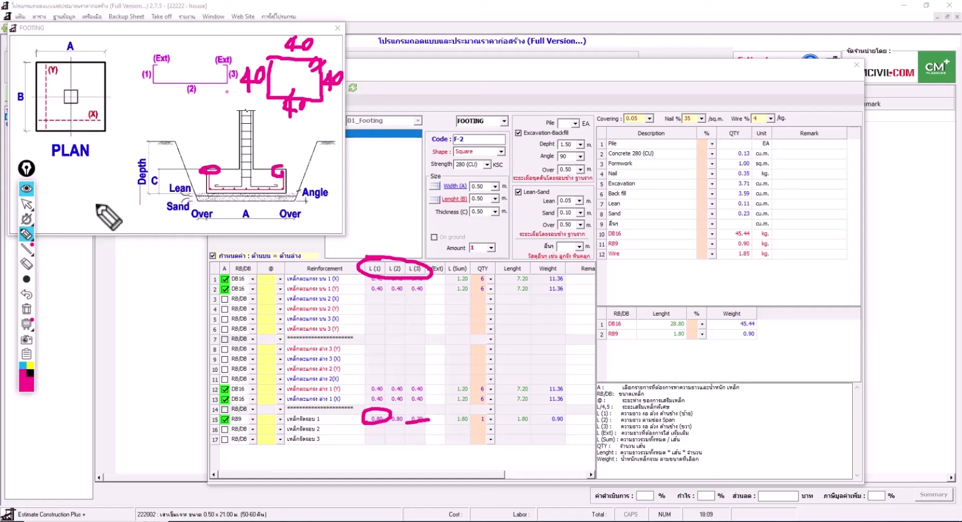
- Erase the tie sketch and the table markings, and close the footing diagram
left_click(26, 265)
mouse_move(284, 108)
left_mouse_down()
mouse_move(339, 86)
mouse_move(244, 103)
mouse_move(325, 82)
mouse_move(391, 305)
mouse_move(386, 421)
mouse_move(444, 438)
left_mouse_up()
left_click(27, 189)
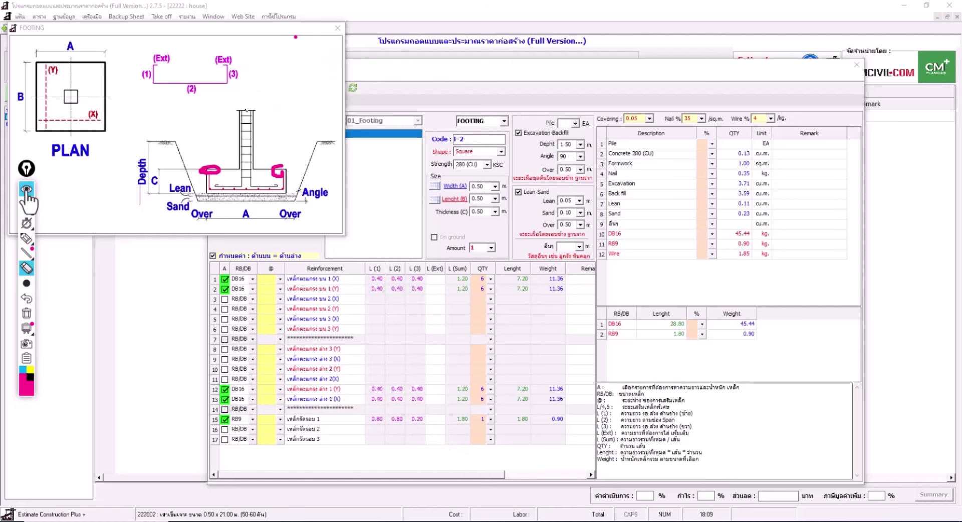
left_click(337, 28)
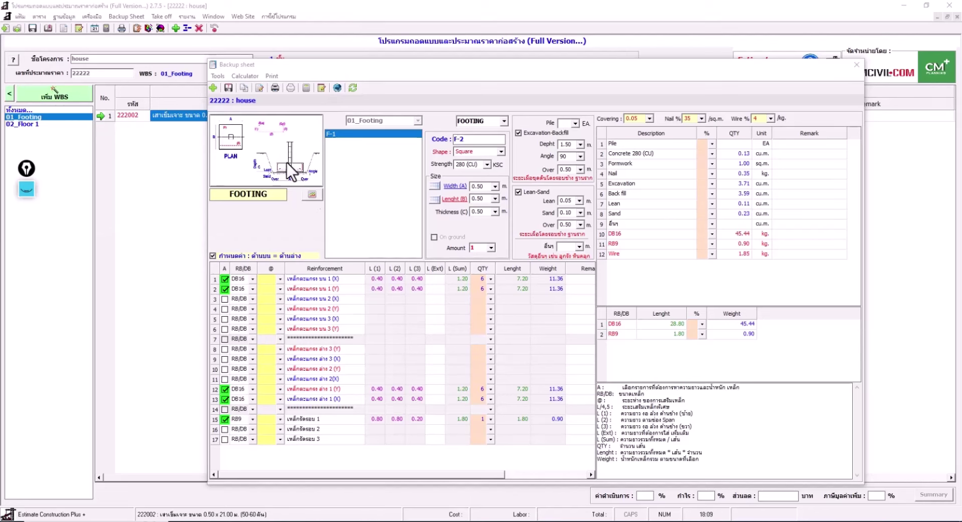
- Save footing F-2 and display the saved entry for F-1
left_click(228, 88)
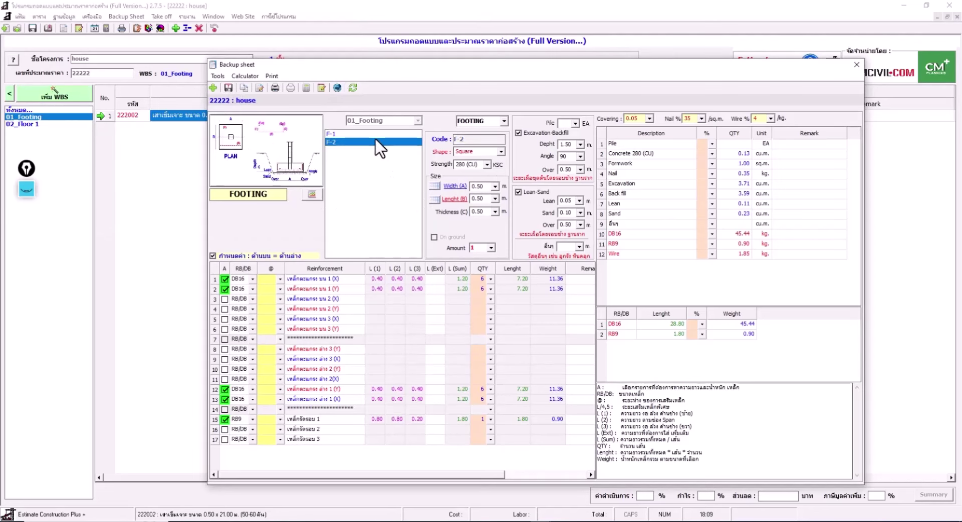
left_click(358, 136)
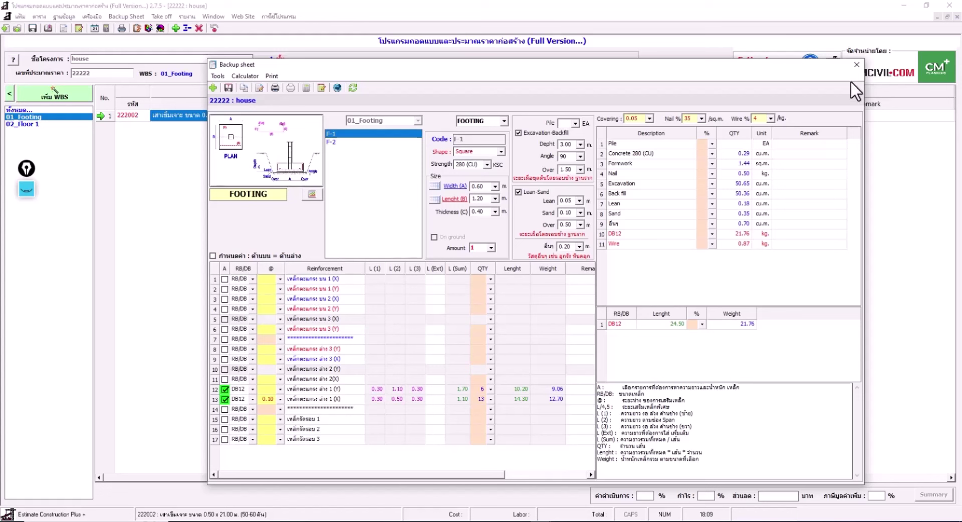
- Switch the backup sheet's element type to COLUMN and look at the enlarged column diagram
left_click(503, 121)
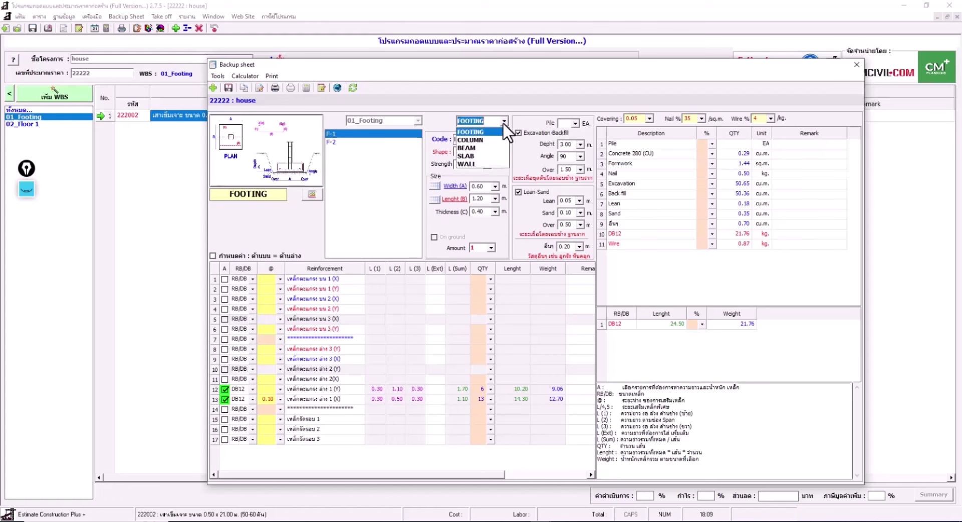
left_click(475, 142)
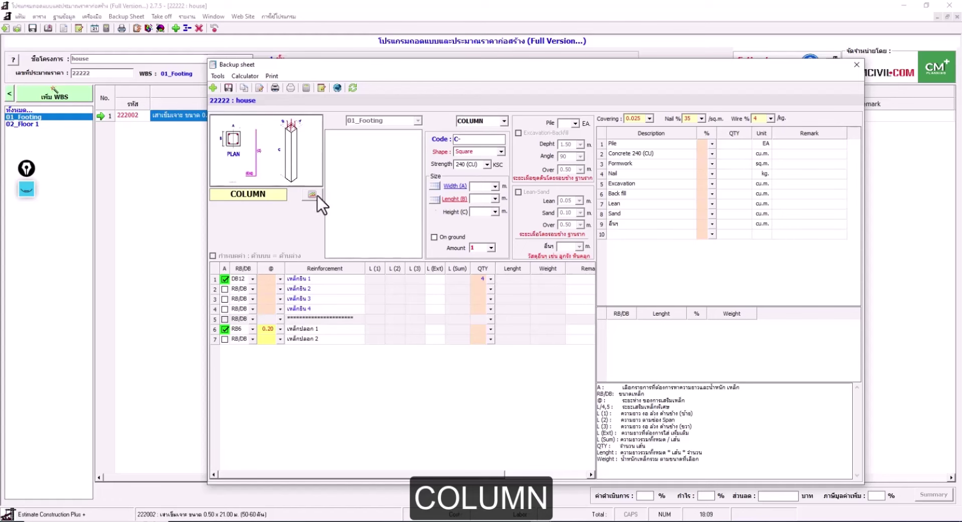
left_click(312, 195)
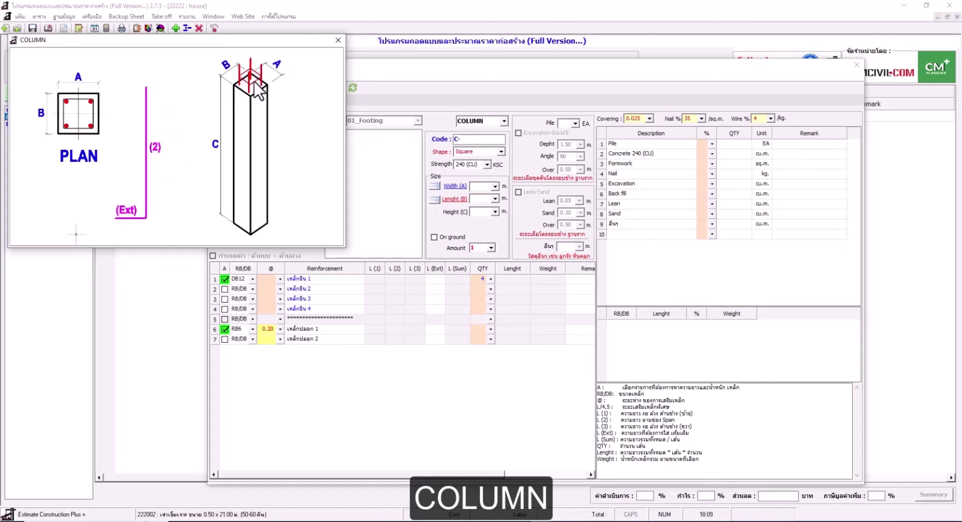
left_click(338, 40)
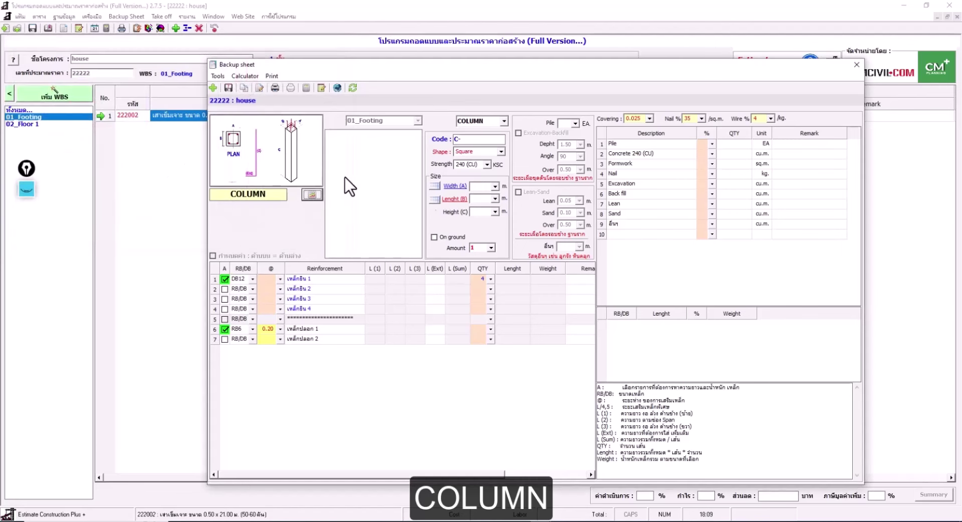
- Code the column C-1 and set its size to 0.30 x 0.30 m with a height of 5.00 m
left_click(479, 141)
type("1")
left_click(453, 186)
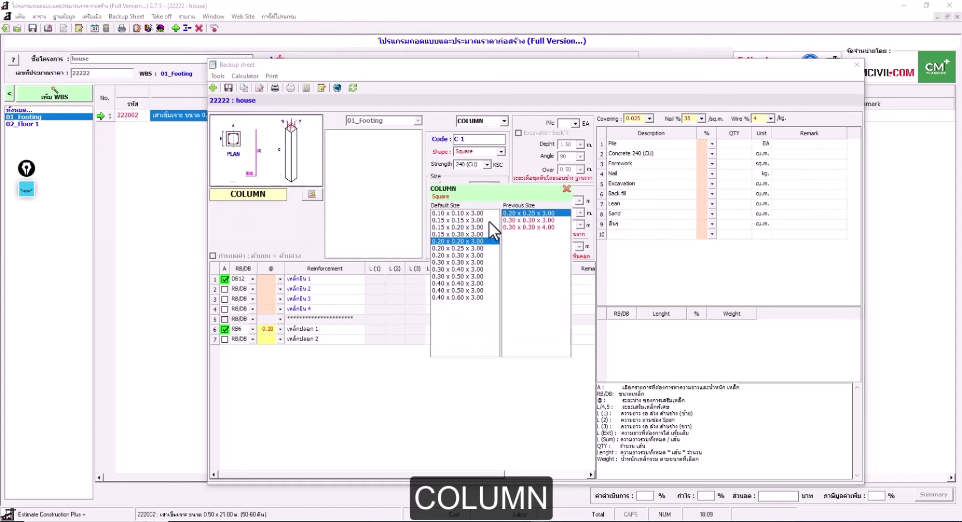
double_click(455, 262)
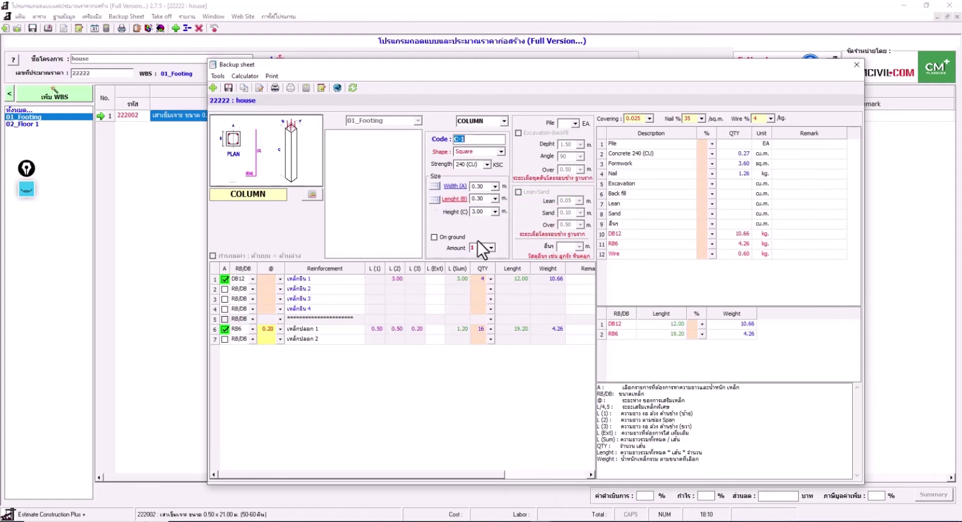
left_click(495, 212)
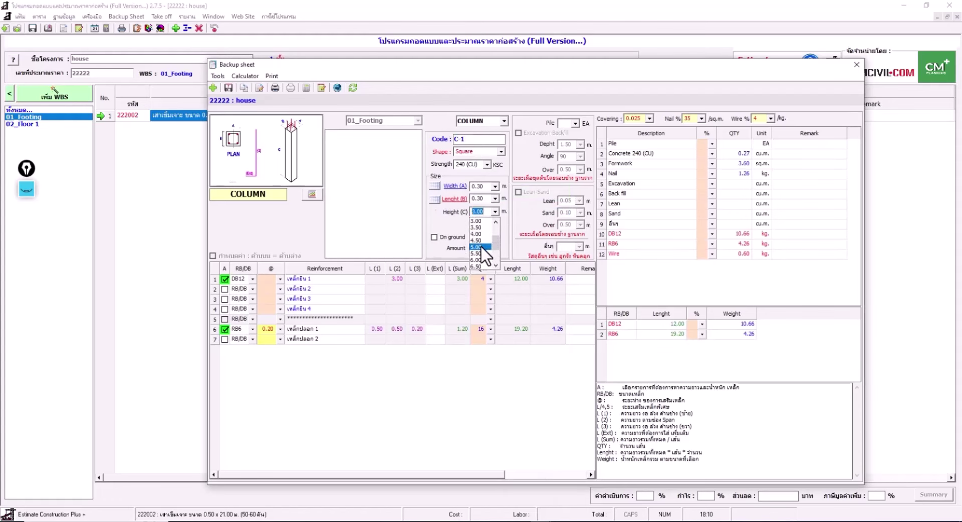
left_click(482, 247)
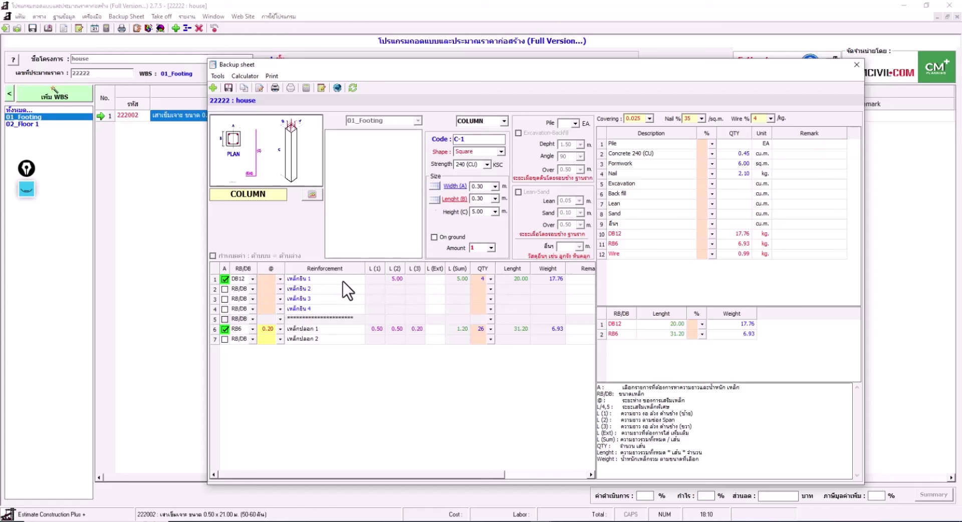
- Set the first main bar row of column C-1 to 6 DB12 bars
left_click(492, 280)
left_click(484, 337)
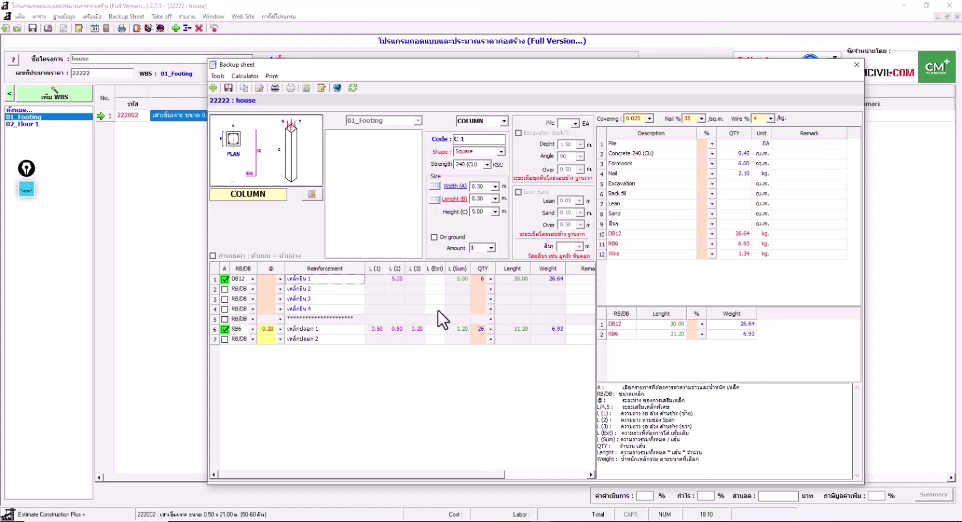
left_click(252, 279)
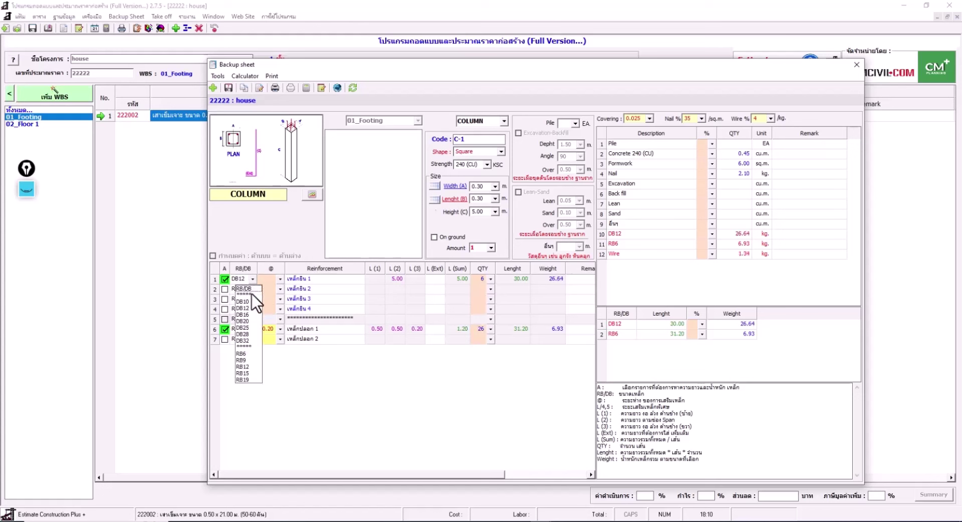
left_click(244, 308)
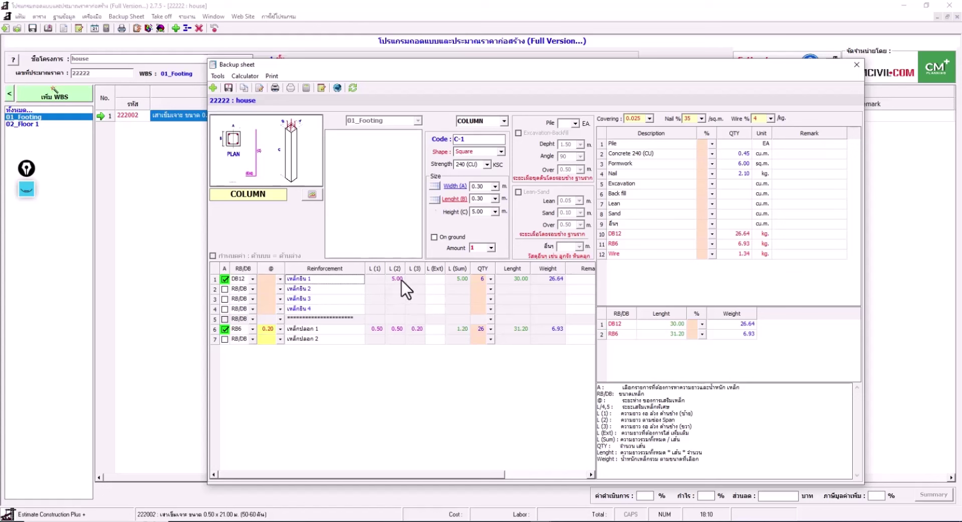
- Consult the column diagram for the extra bar length and set the first main bar's L (Ext) to 1.7
left_click(474, 212)
left_click(312, 195)
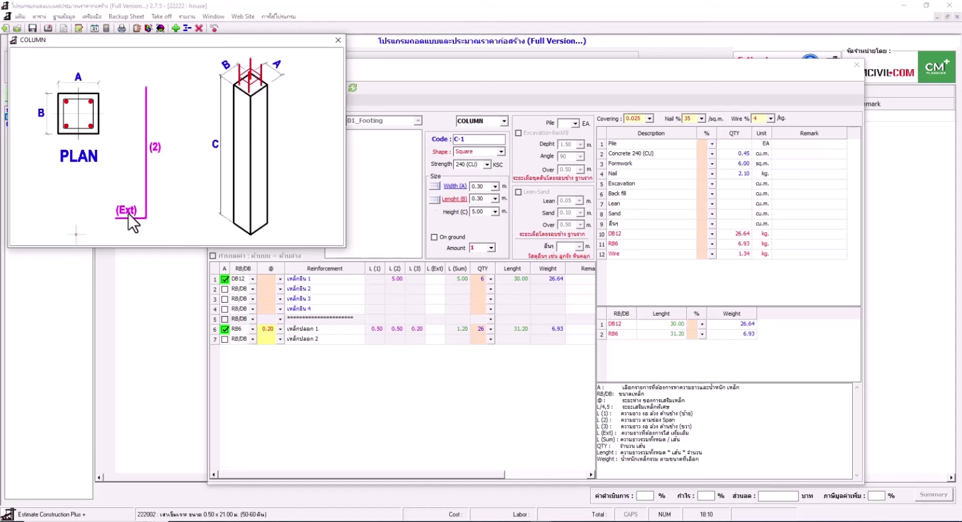
left_click(436, 279)
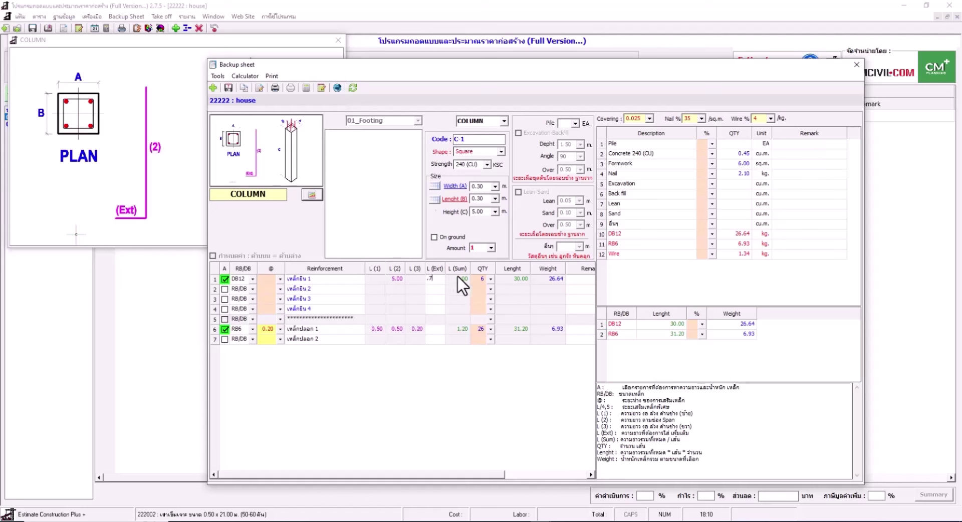
left_click(456, 279)
left_click(435, 280)
double_click(432, 280)
type("1.7")
key("Return")
- Try a spacing of 0.15 for the RB6 stirrup 1 and set it back to 0.20
left_click(281, 339)
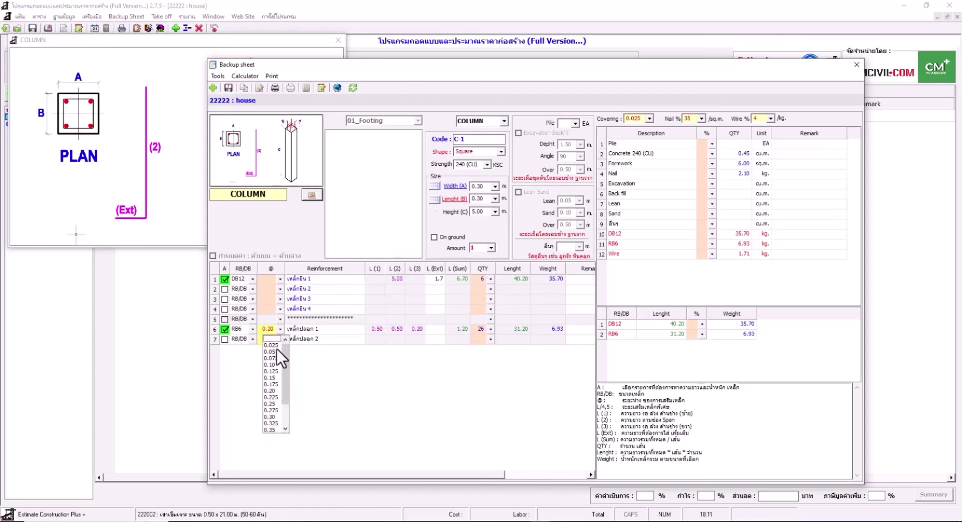
left_click(272, 378)
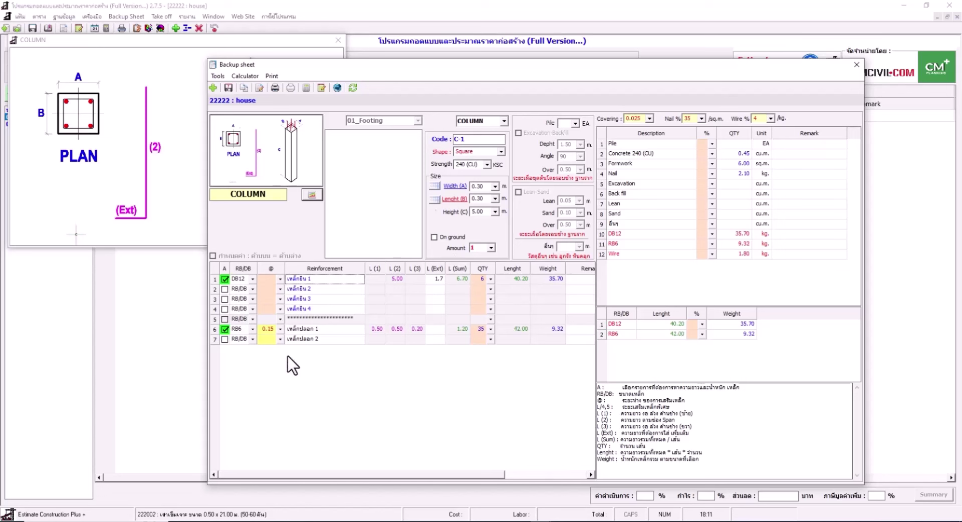
left_click(281, 329)
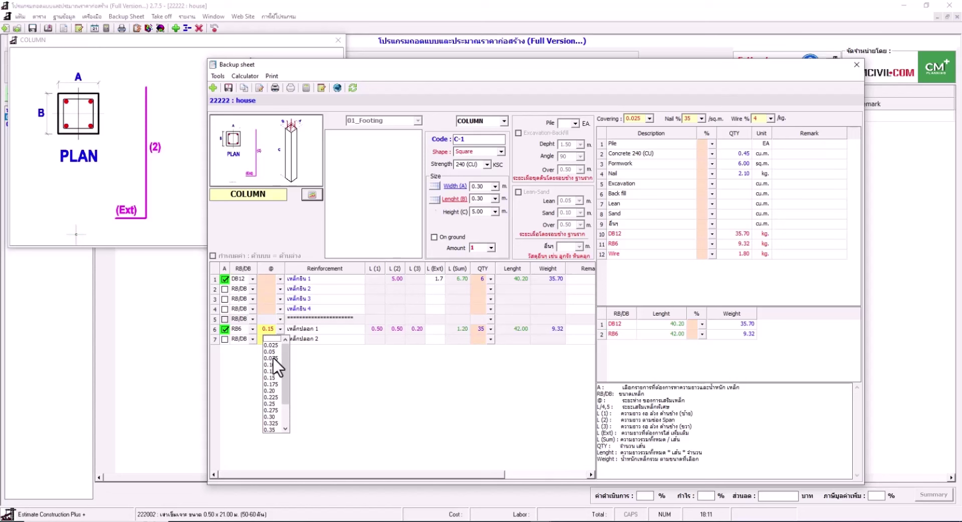
left_click(273, 391)
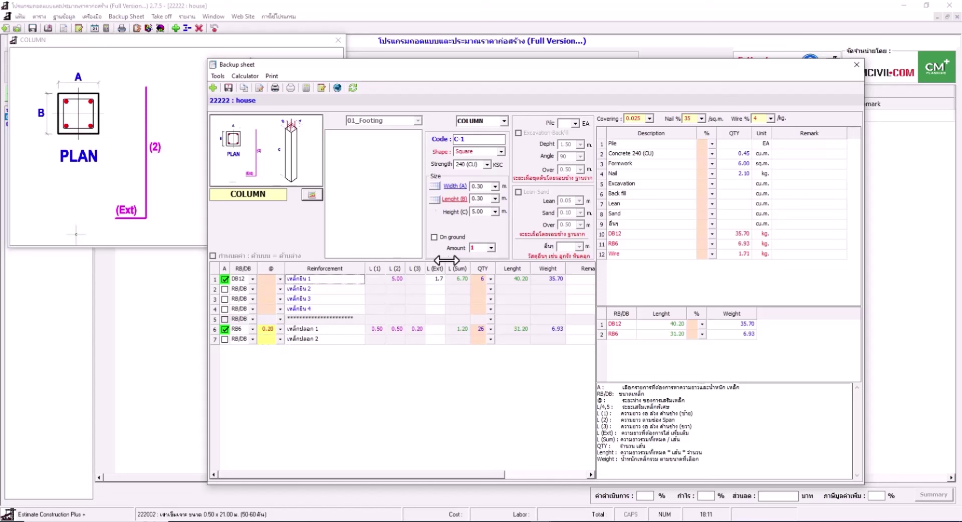
- Save column C-1 in the backup sheet
left_click(484, 211)
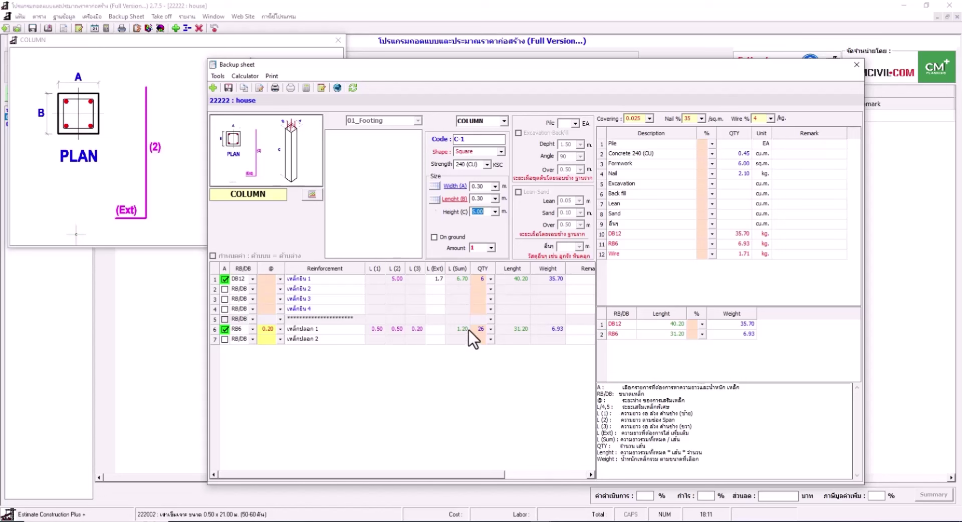
left_click(228, 88)
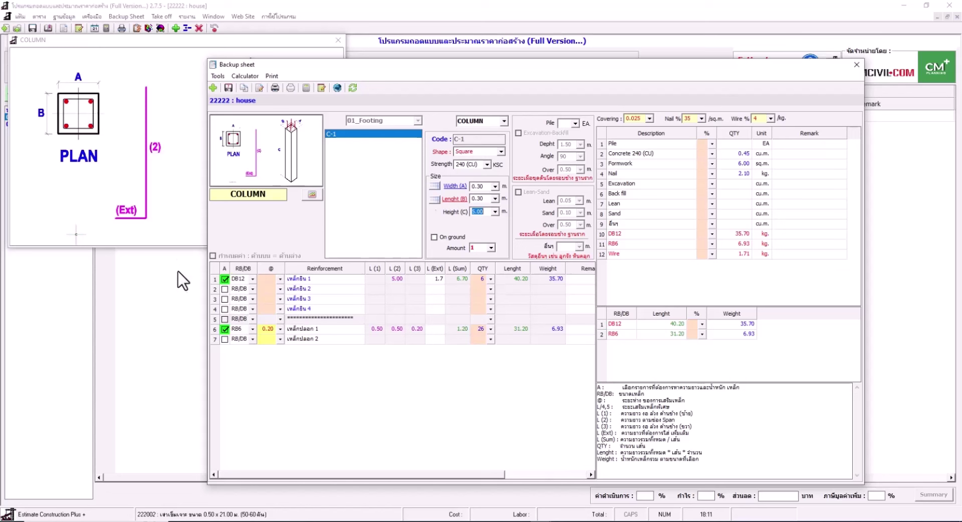
- Enable the second main bar row of C-1 with 4 DB12 bars and save the column again
left_click(224, 289)
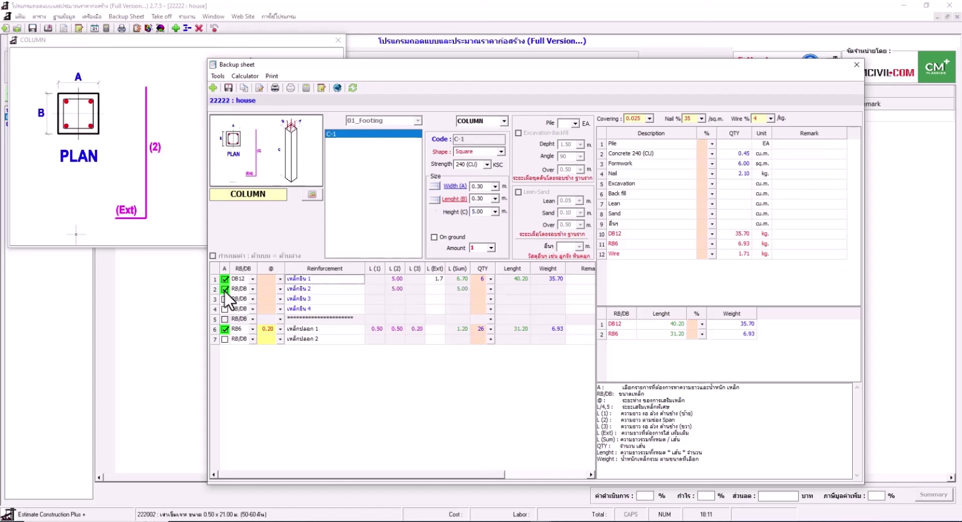
left_click(253, 289)
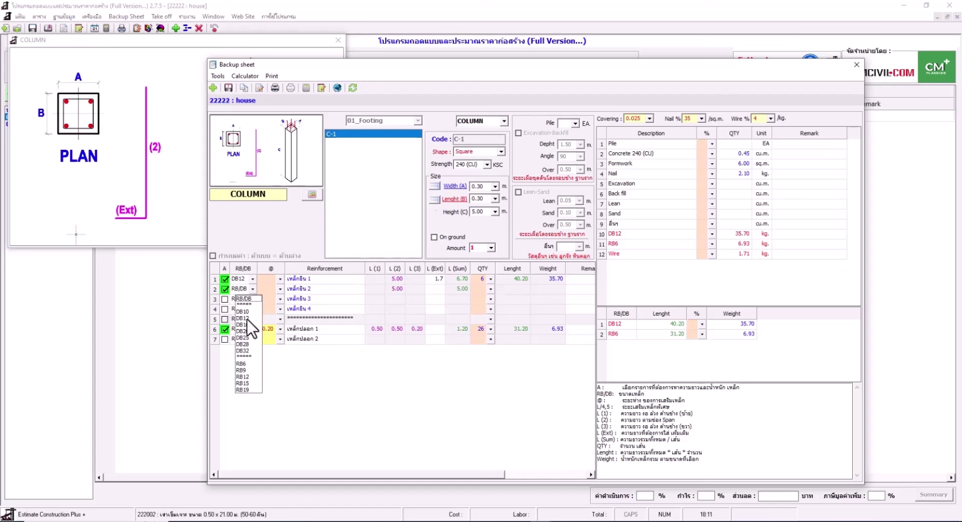
left_click(245, 319)
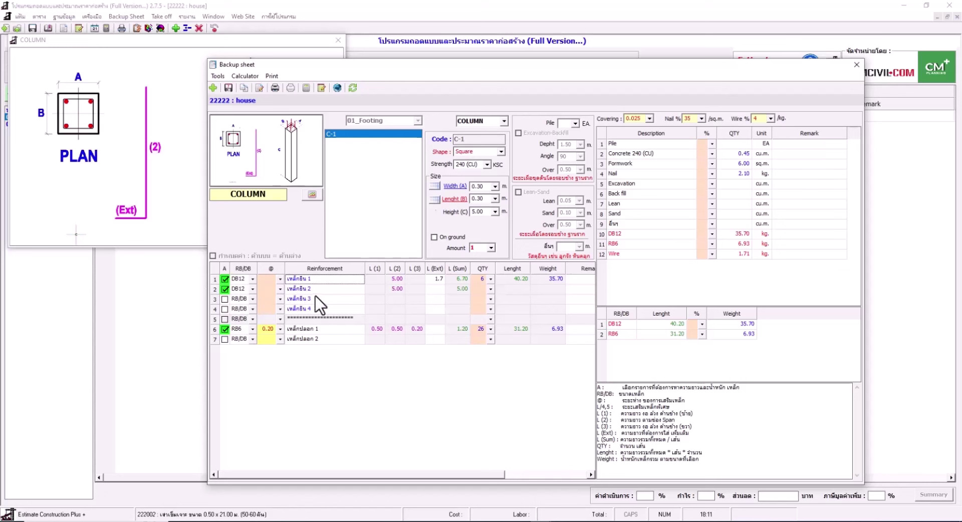
left_click(490, 290)
left_click(483, 325)
left_click(225, 86)
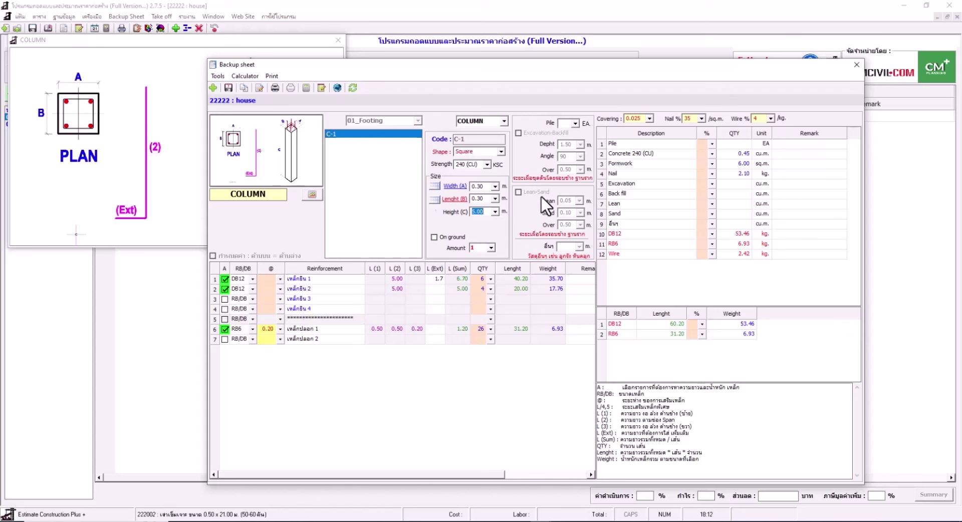
- Try the On ground option for column C-1 and turn it off again
left_click(435, 237)
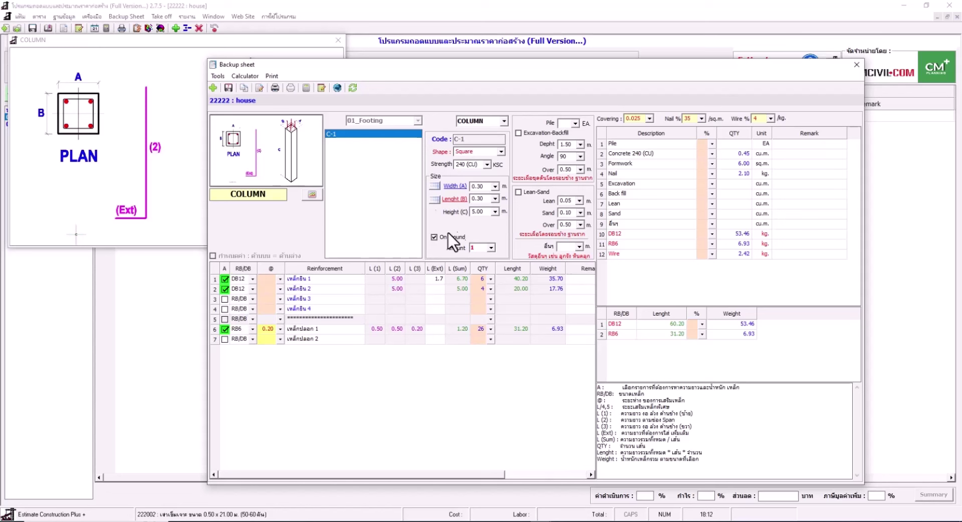
left_click(434, 238)
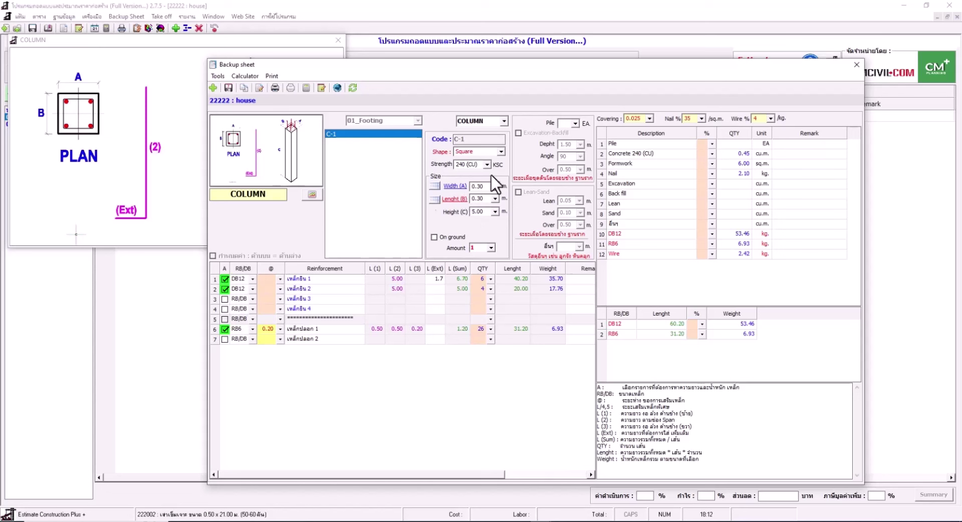
- Switch the backup sheet's element type from COLUMN to WALL, leaving C-1 without saving at the final prompt
left_click(504, 121)
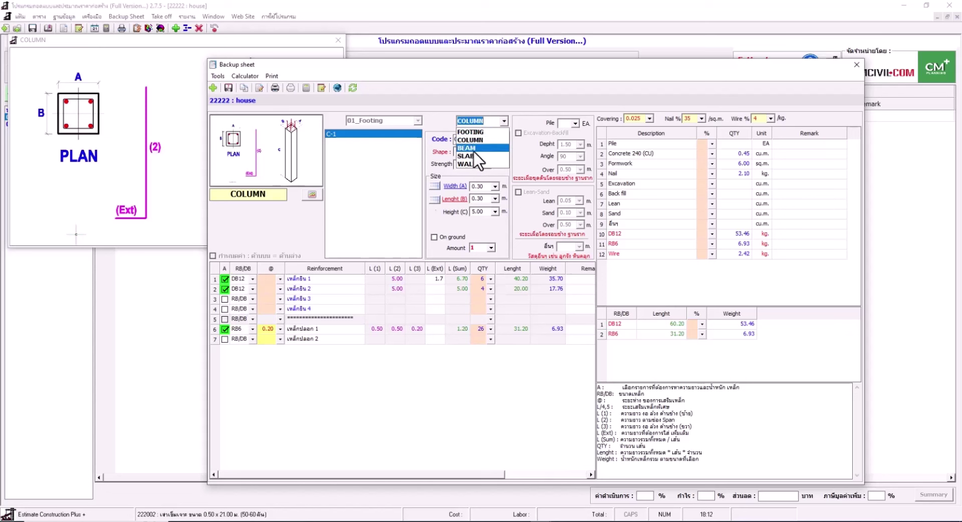
left_click(471, 165)
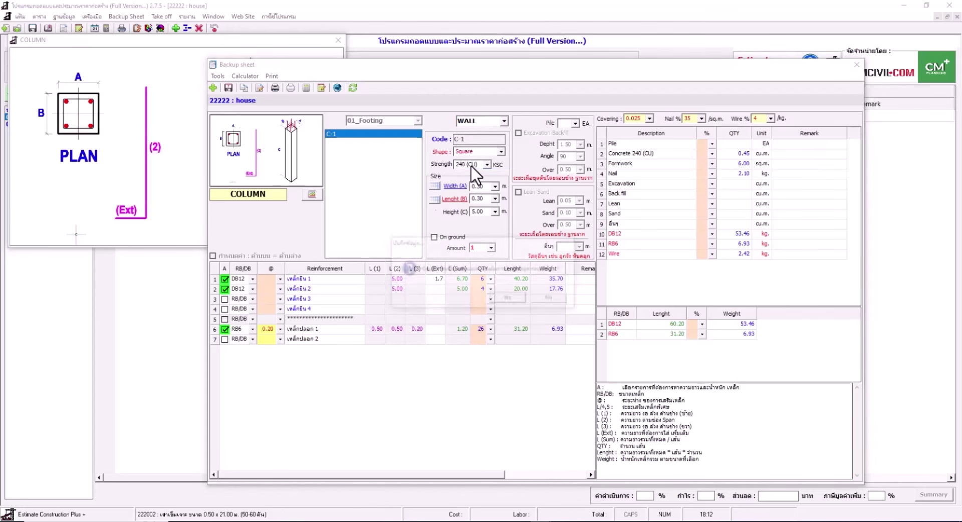
left_click(520, 299)
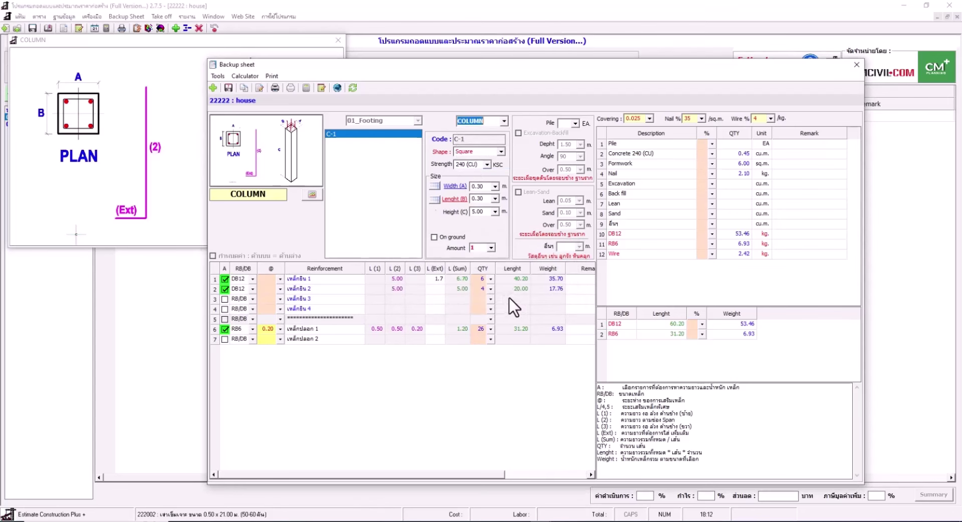
left_click(504, 121)
left_click(484, 165)
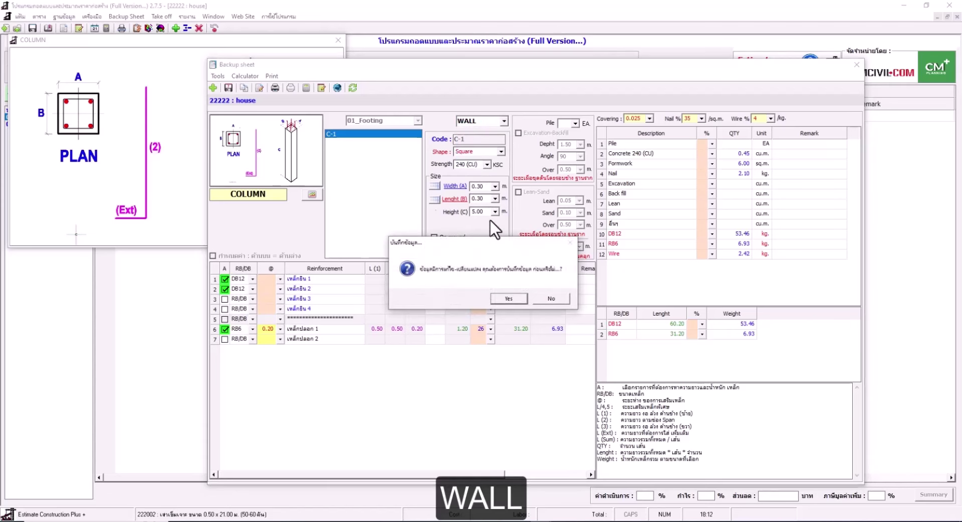
left_click(548, 299)
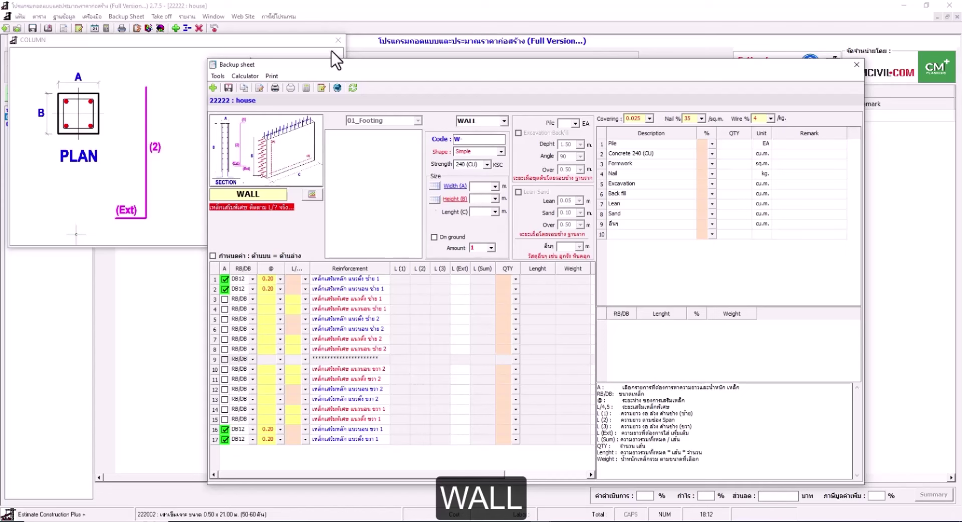
- Replace the column diagram with the enlarged wall diagram, examine its dimensions and bar lengths, and close it
left_click(338, 39)
left_click(312, 194)
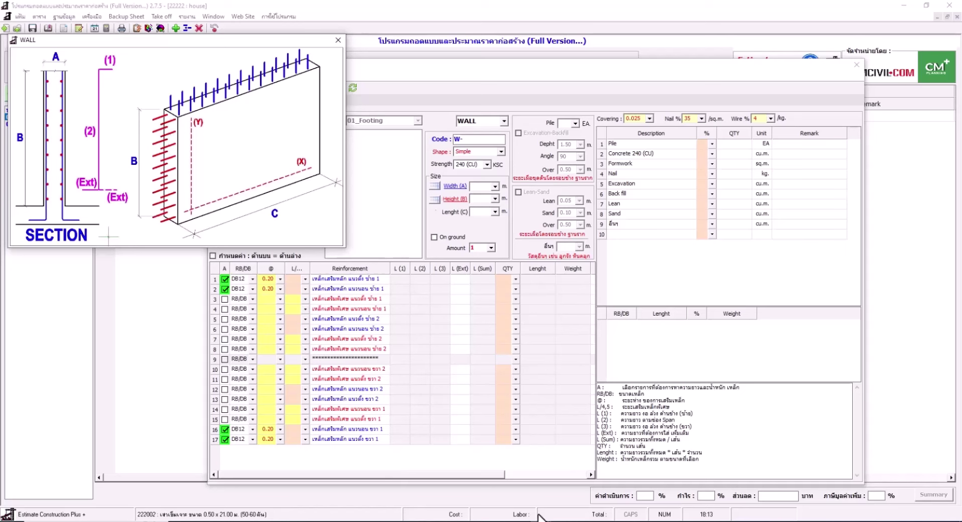
left_click(338, 40)
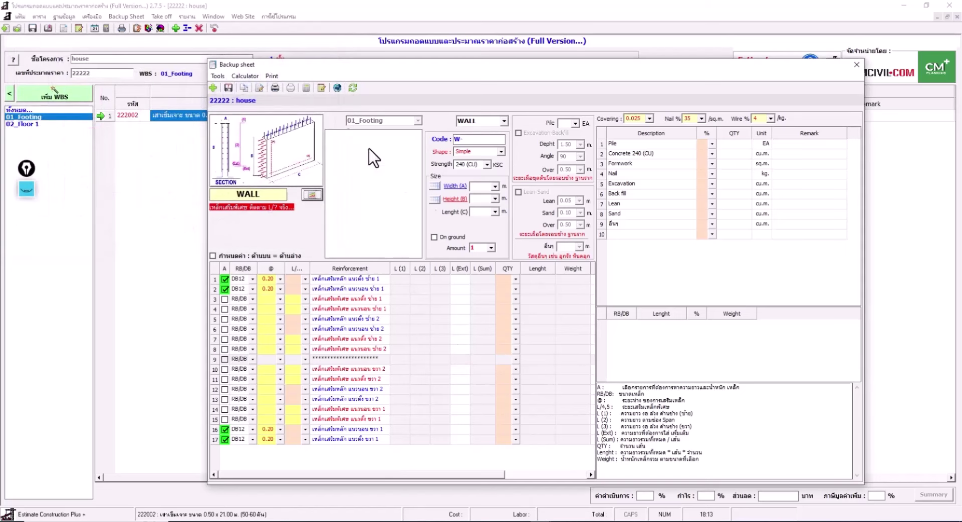
- Enter wall W-1 with the default size 0.20 x 1.00 x 4.00 and check it against the wall diagram
left_click(482, 140)
type("1")
left_click(451, 186)
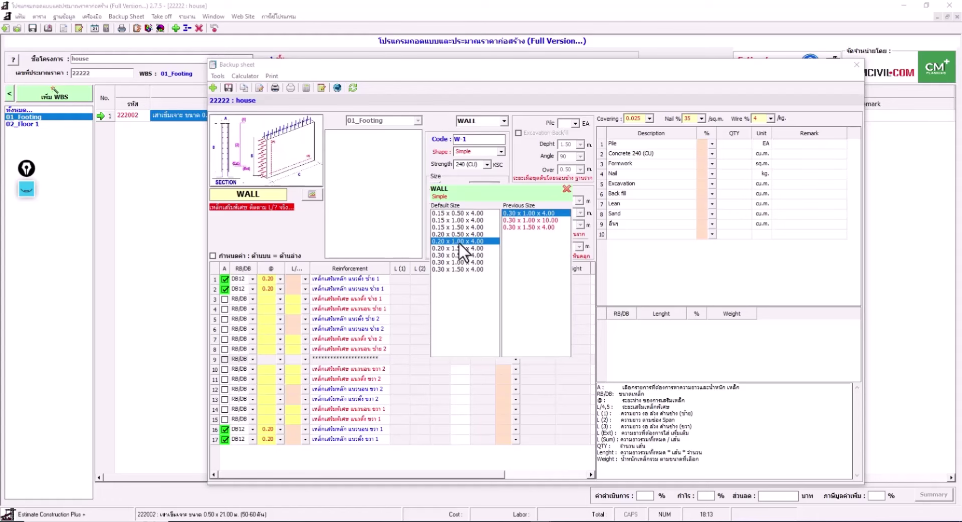
double_click(440, 241)
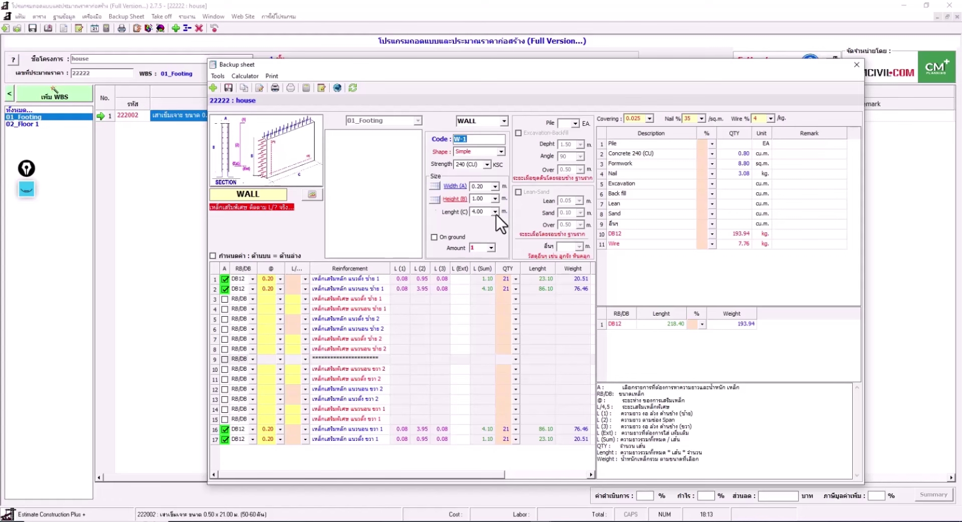
left_click(311, 195)
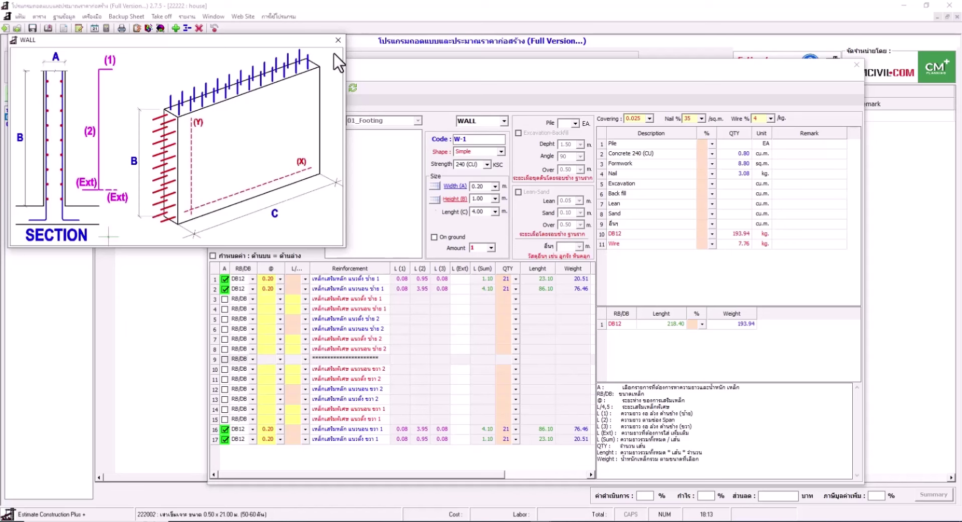
left_click(338, 40)
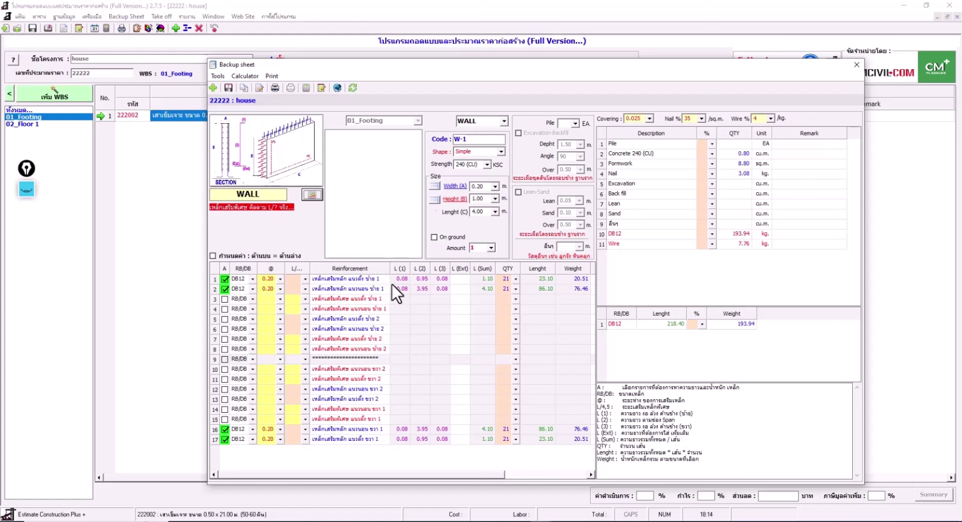
- Set the bar size of all four enabled main bar rows of wall W-1 to DB16
left_click(252, 280)
left_click(250, 325)
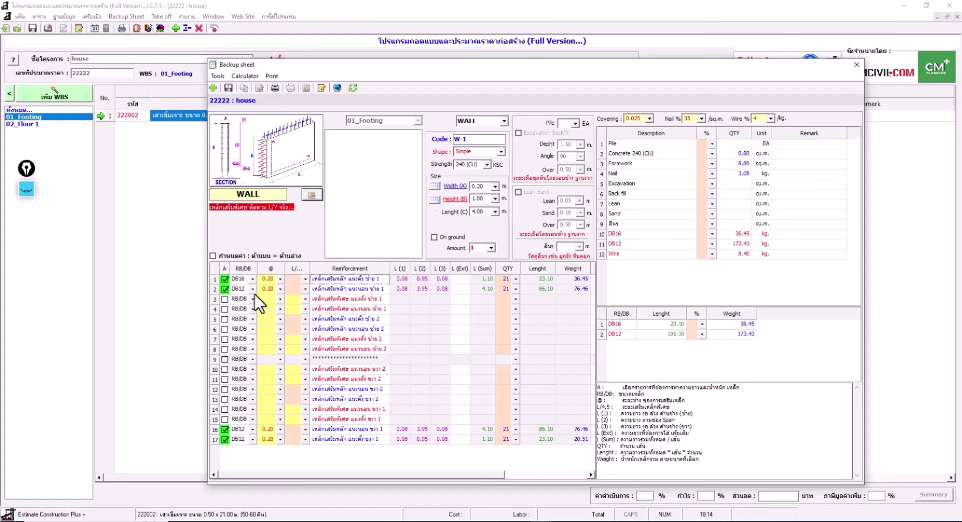
left_click(253, 291)
left_click(249, 323)
left_click(252, 430)
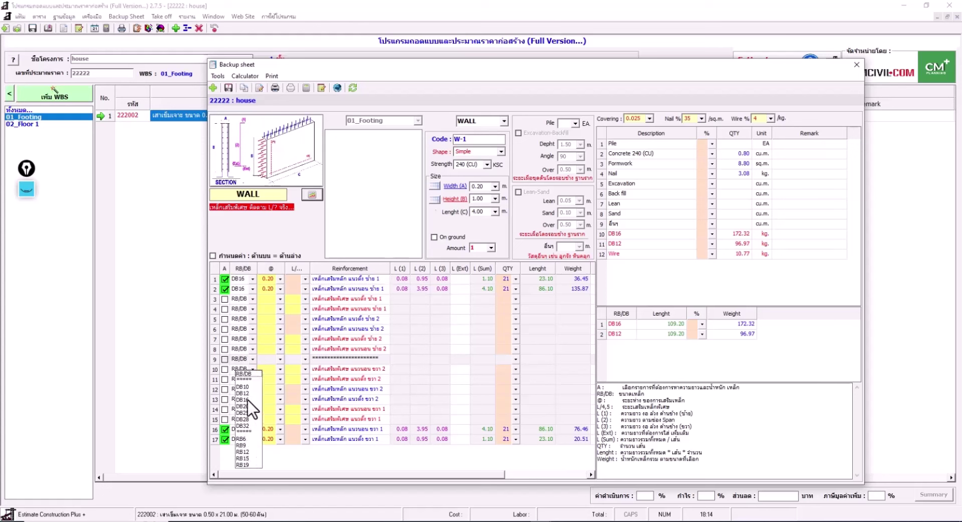
left_click(249, 400)
left_click(254, 440)
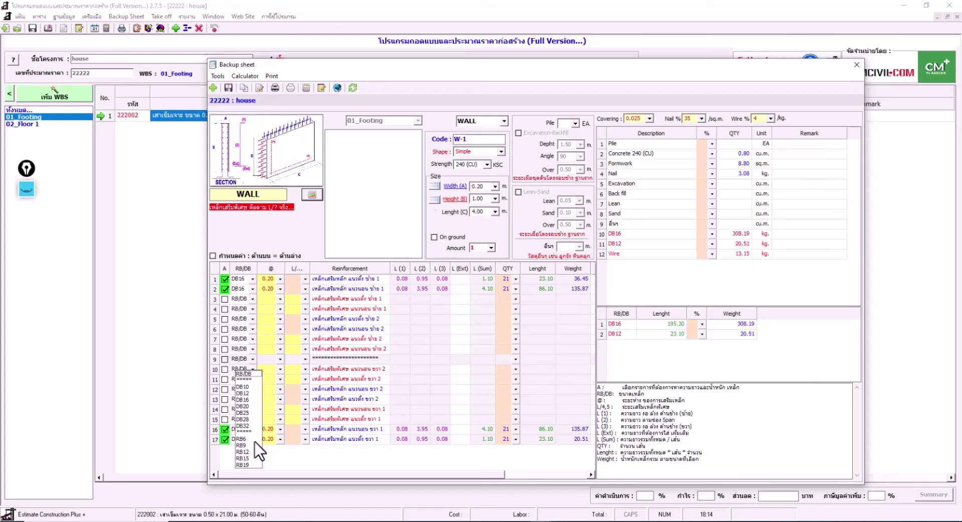
left_click(248, 401)
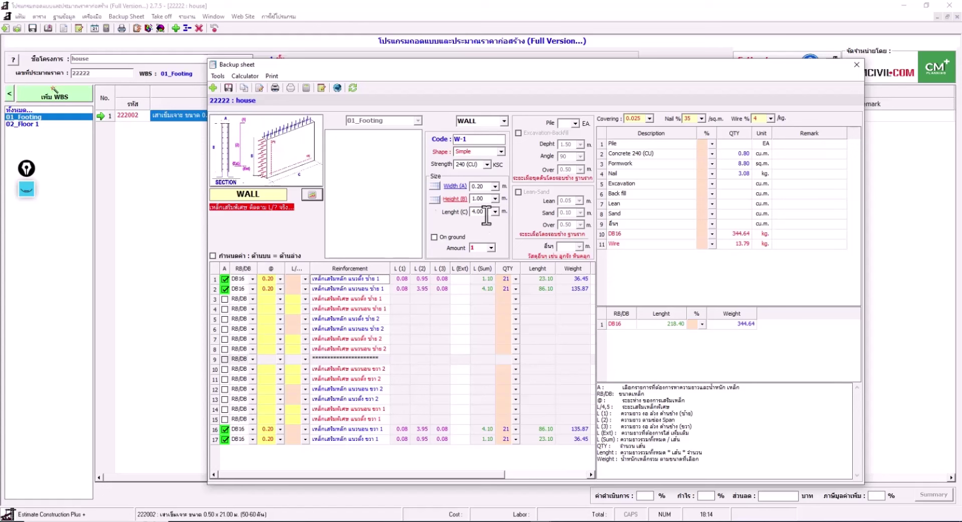
- Set the bar spacing to 0.10 in all four enabled main bar rows of wall W-1
left_click(280, 279)
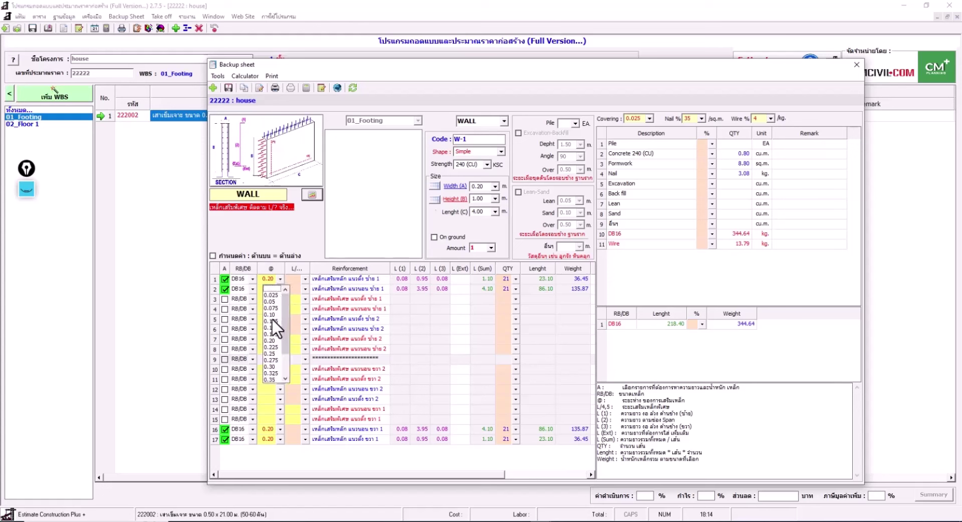
left_click(275, 315)
left_click(280, 290)
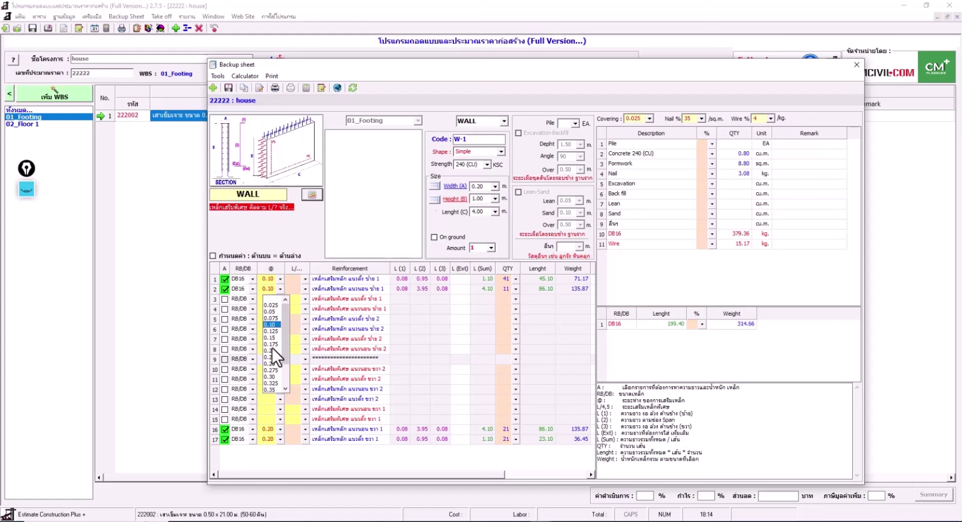
left_click(275, 325)
left_click(280, 430)
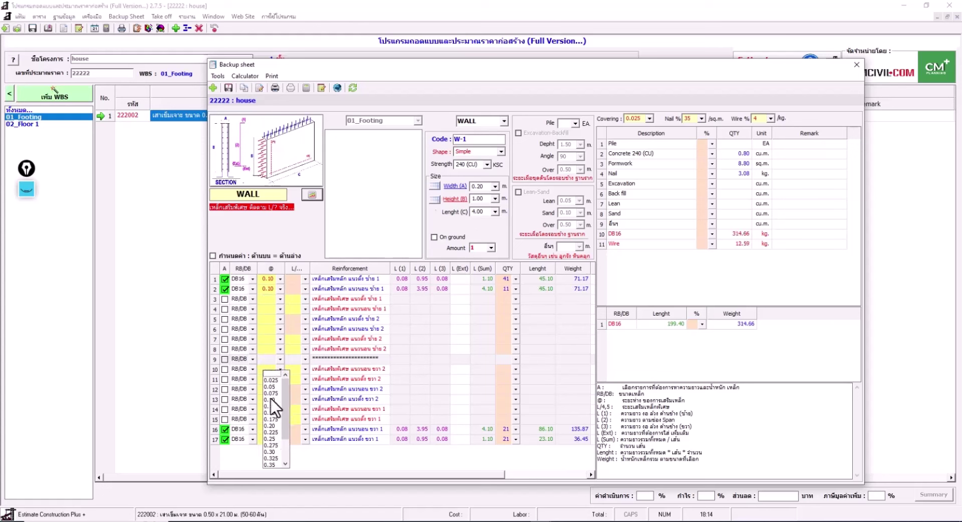
left_click(273, 399)
left_click(280, 440)
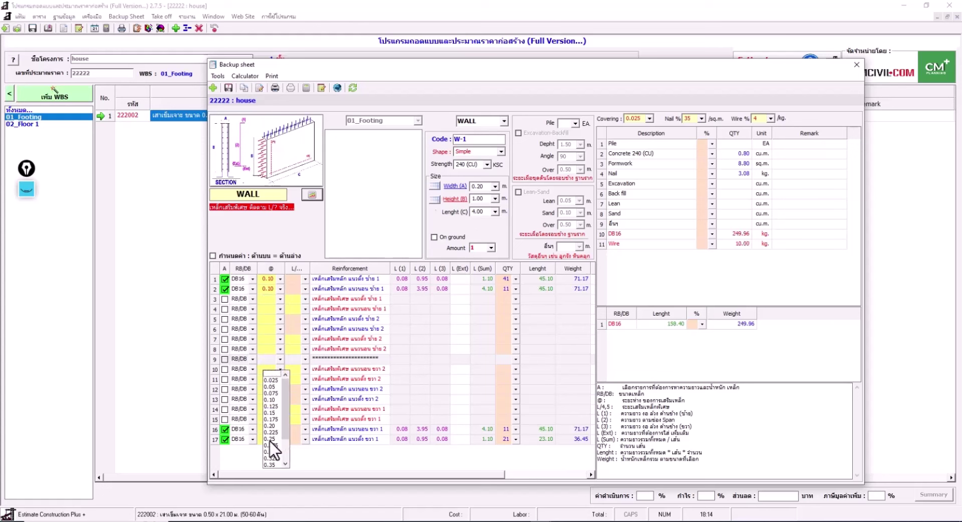
left_click(272, 402)
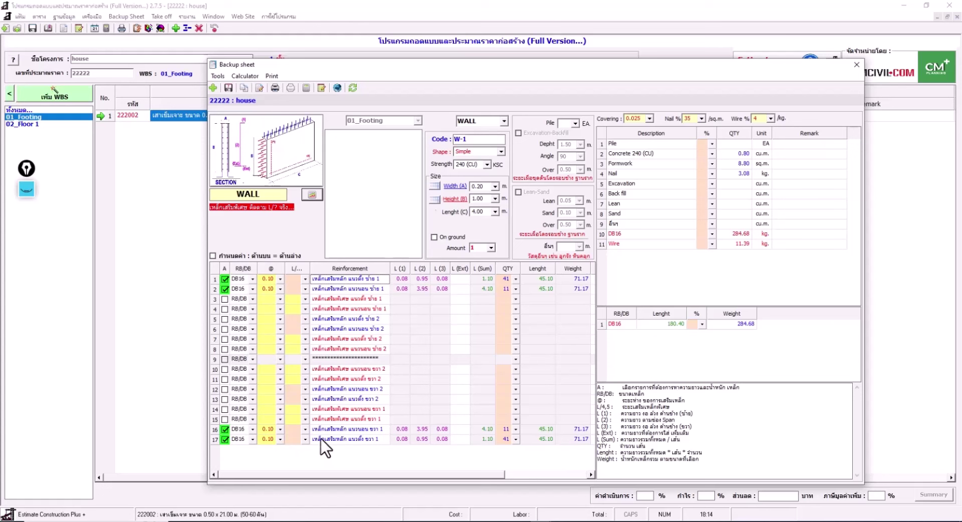
- Clear the spacing of W-1's first vertical main bar row and set its quantity to 50 bars instead
left_click(280, 278)
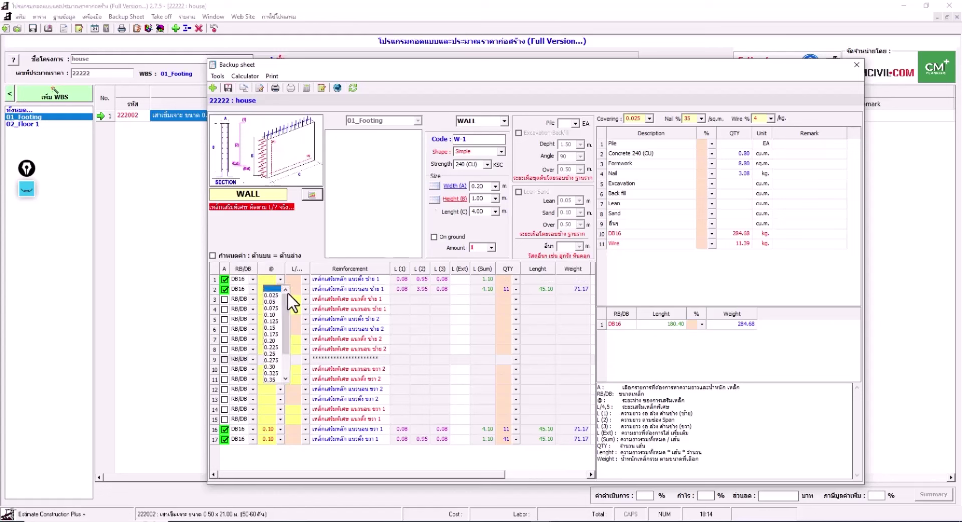
left_click(271, 288)
left_click(514, 282)
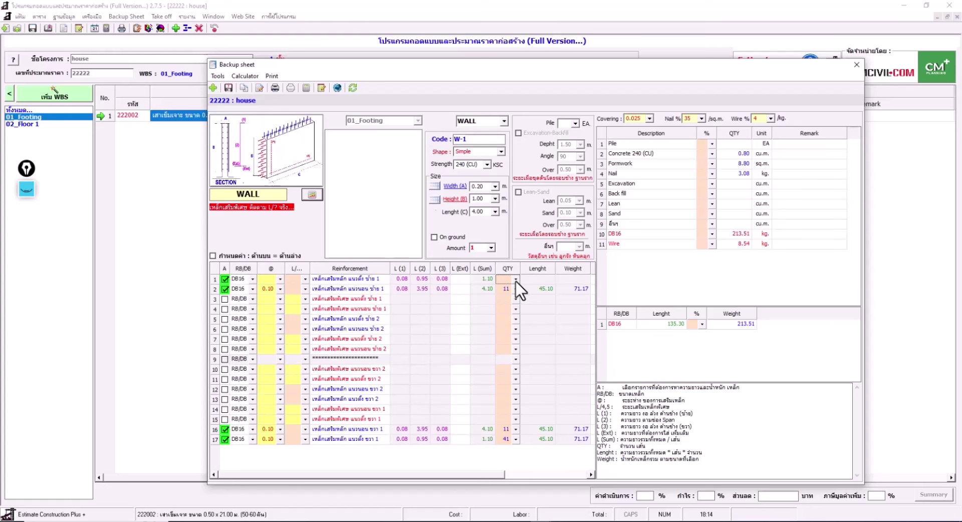
type("50")
key("Return")
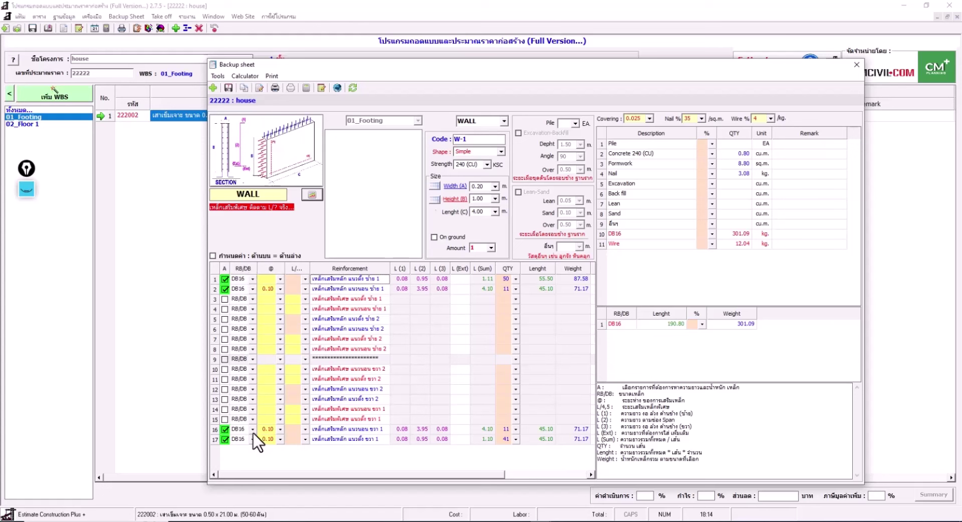
- Set W-1's first two main bar rows to DB12 and enable the option that makes the top and bottom row values equal
left_click(253, 279)
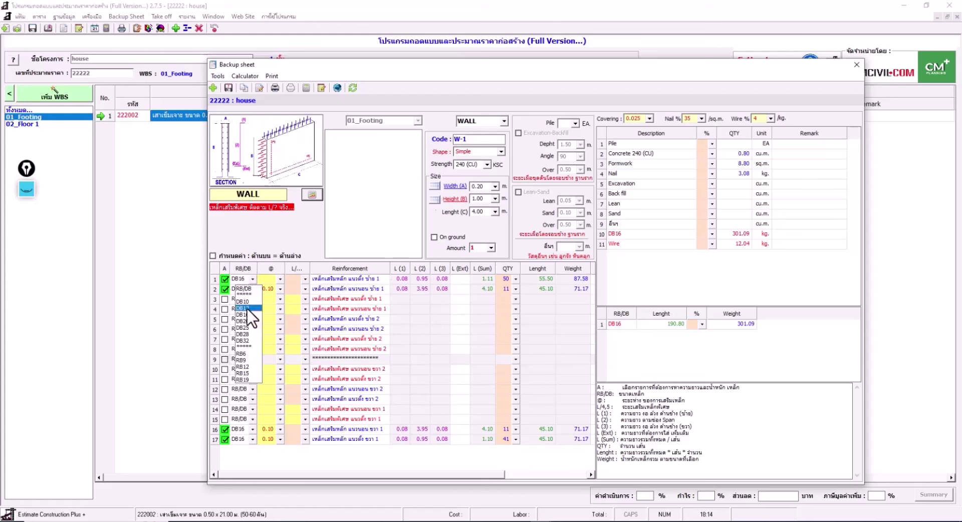
left_click(245, 308)
left_click(253, 289)
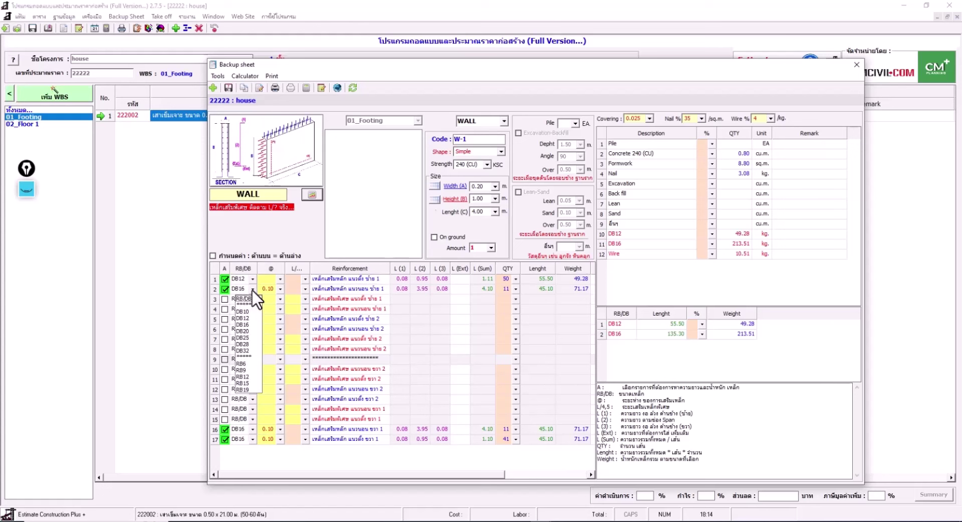
left_click(244, 319)
left_click(214, 255)
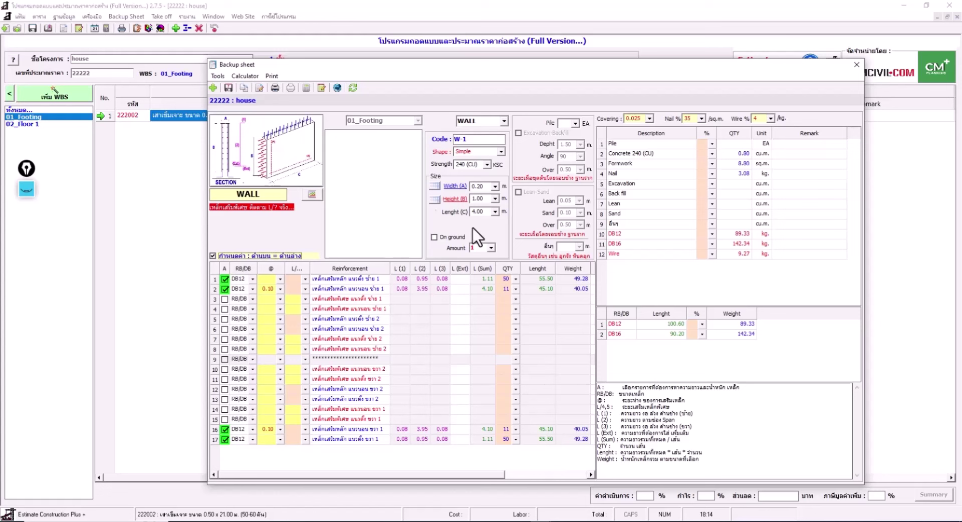
- Mark wall W-1 as On ground, include Lean-Sand, and save the wall in the backup sheet
left_click(435, 237)
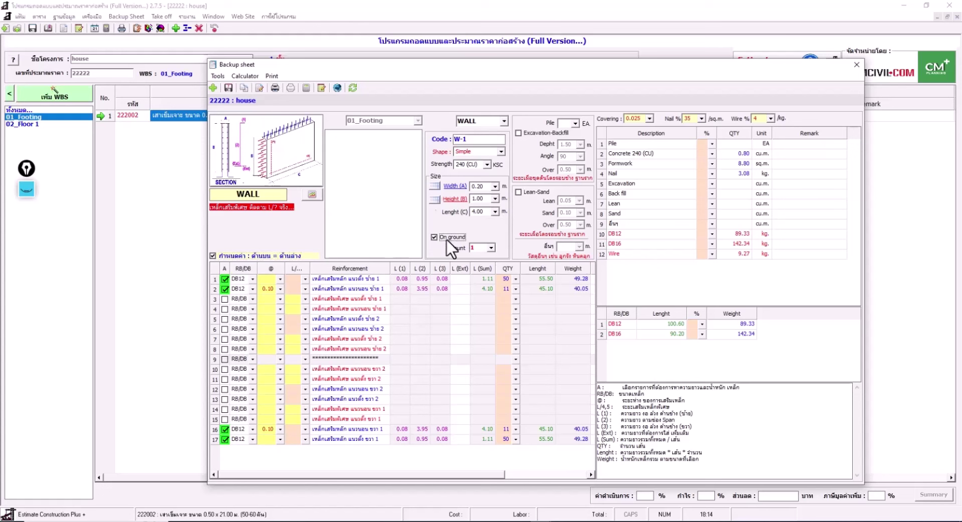
left_click(519, 192)
left_click(228, 88)
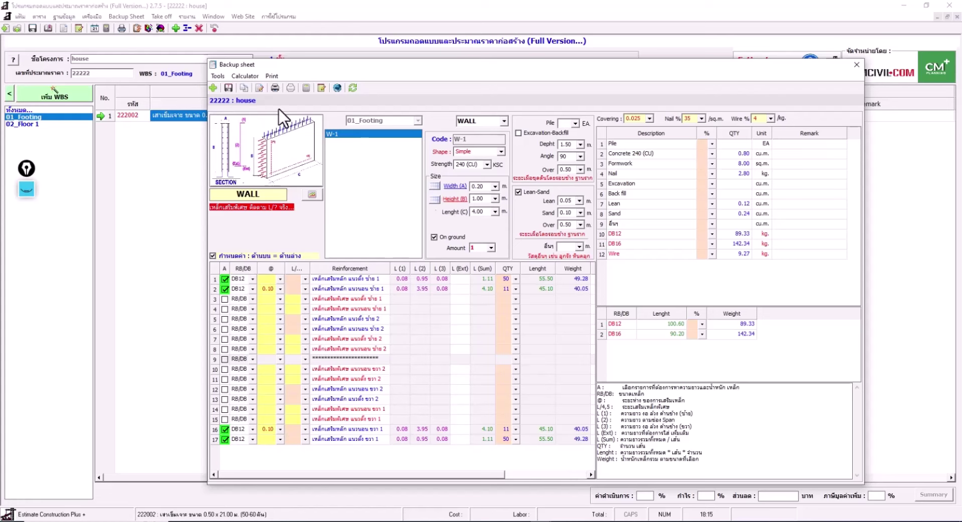
- Add a new wall with code W-2 and the default size 0.30 x 1.00 x 4.00
left_click(213, 88)
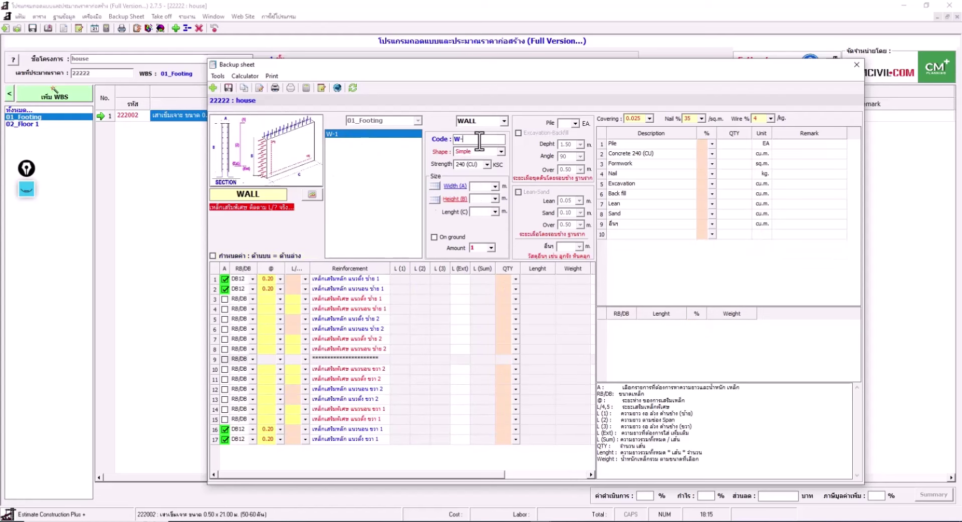
type("2")
left_click(460, 187)
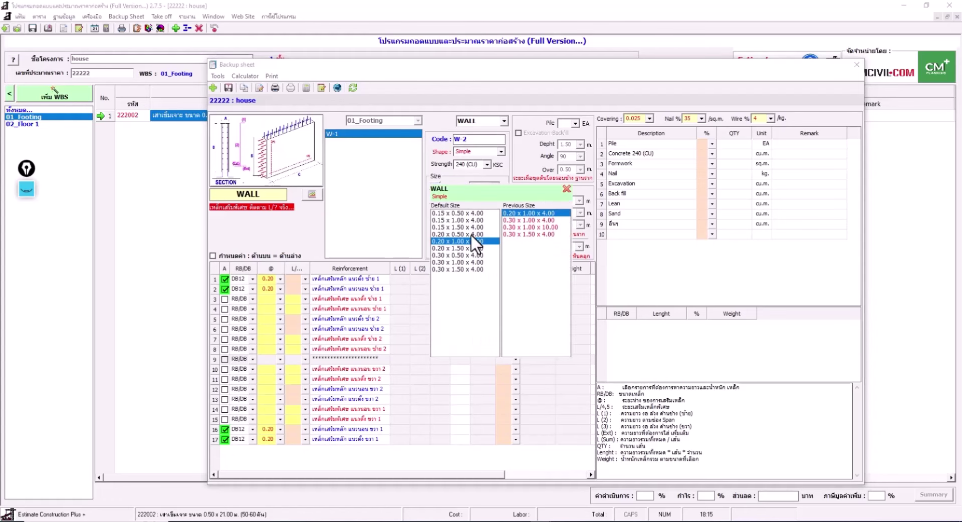
double_click(457, 262)
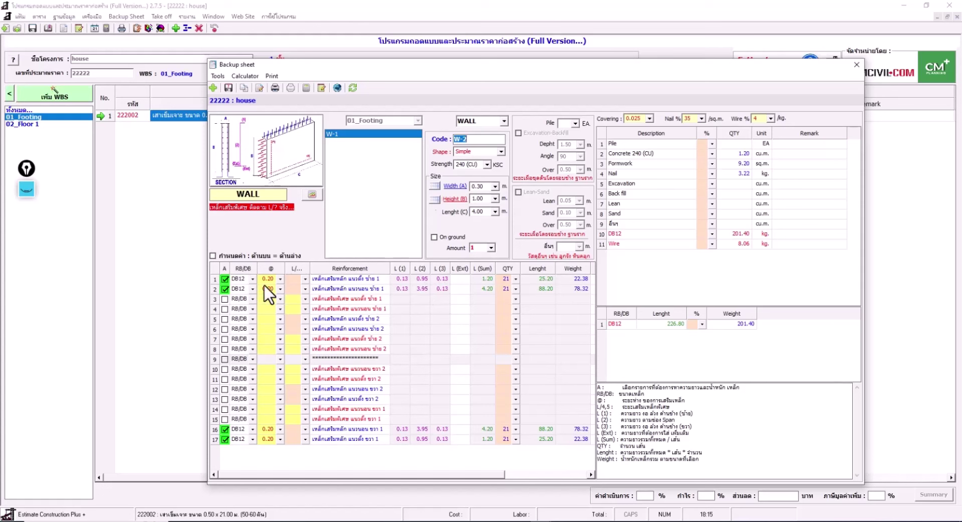
- Set W-2's first main vertical and horizontal bar rows to 10 bars each and apply the matching top-and-bottom values option
left_click(516, 278)
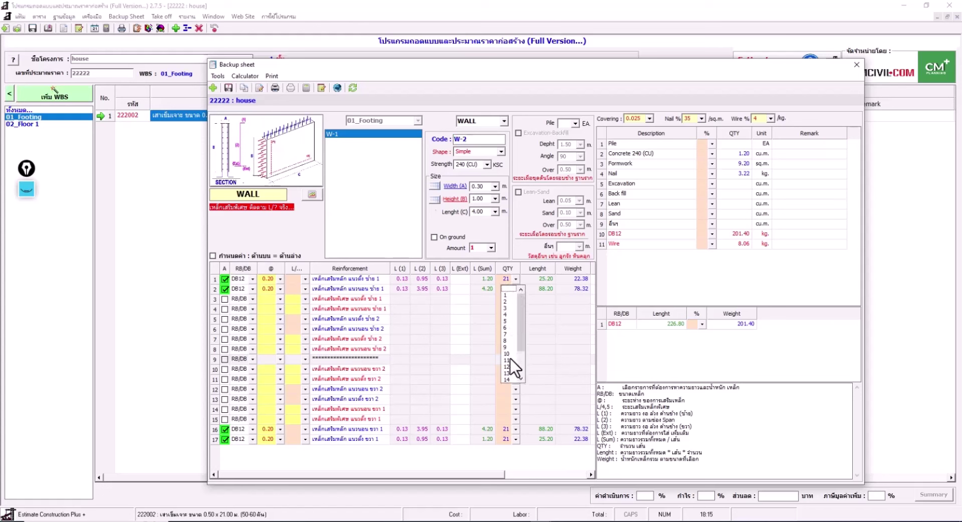
left_click(507, 354)
left_click(516, 289)
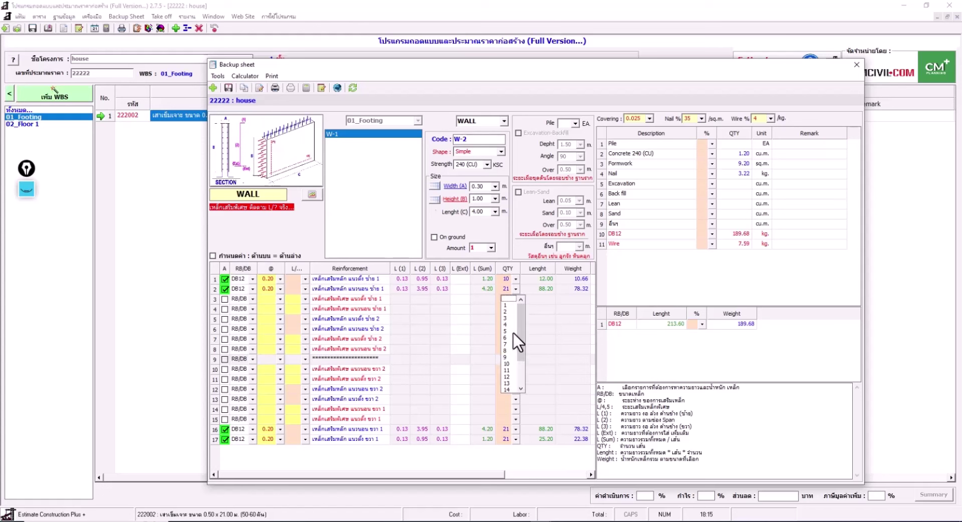
left_click(513, 364)
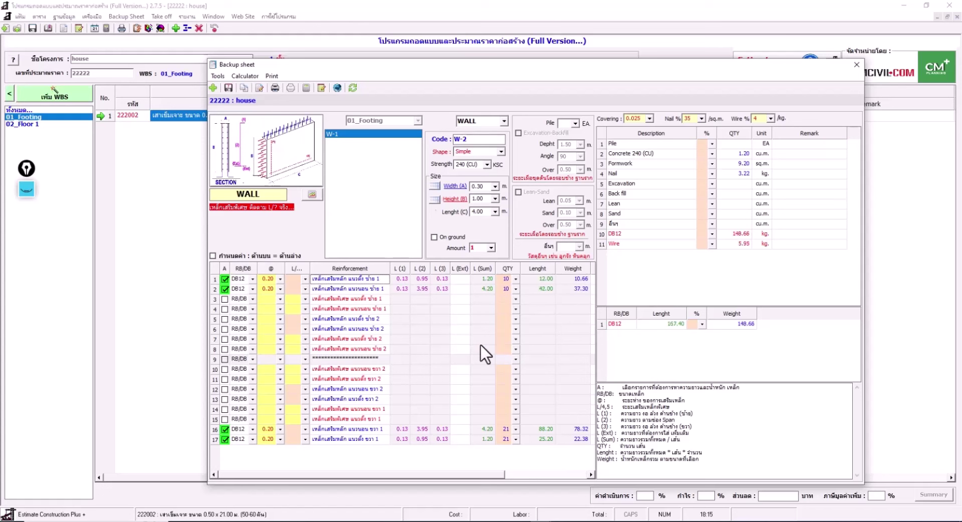
left_click(213, 257)
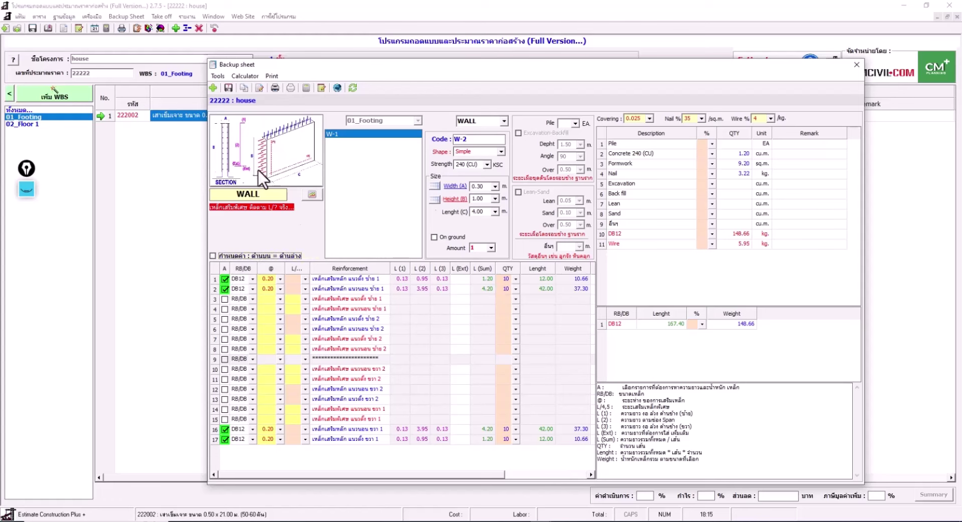
- Display the enlarged wall diagram and enable W-2's first extra vertical bar row with DB12, spacing 0.10 and length L/2
left_click(312, 194)
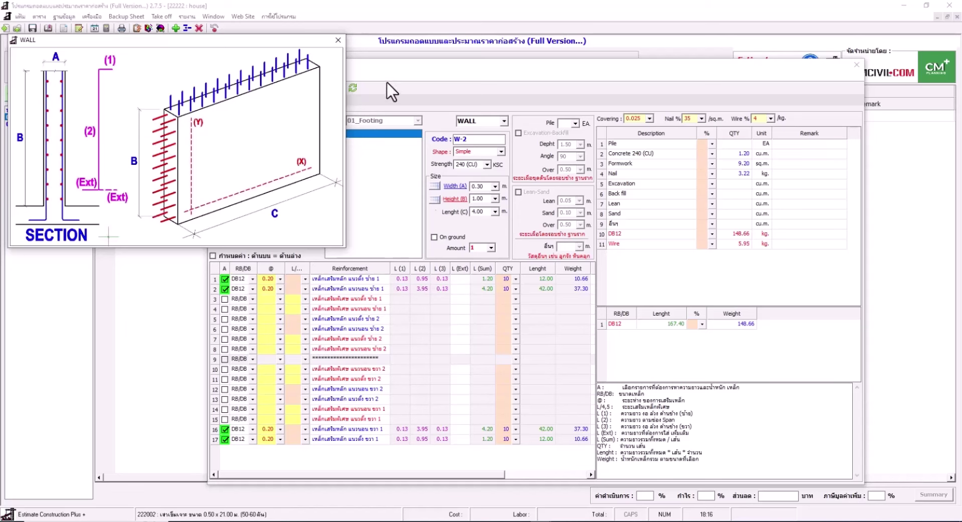
left_click(390, 101)
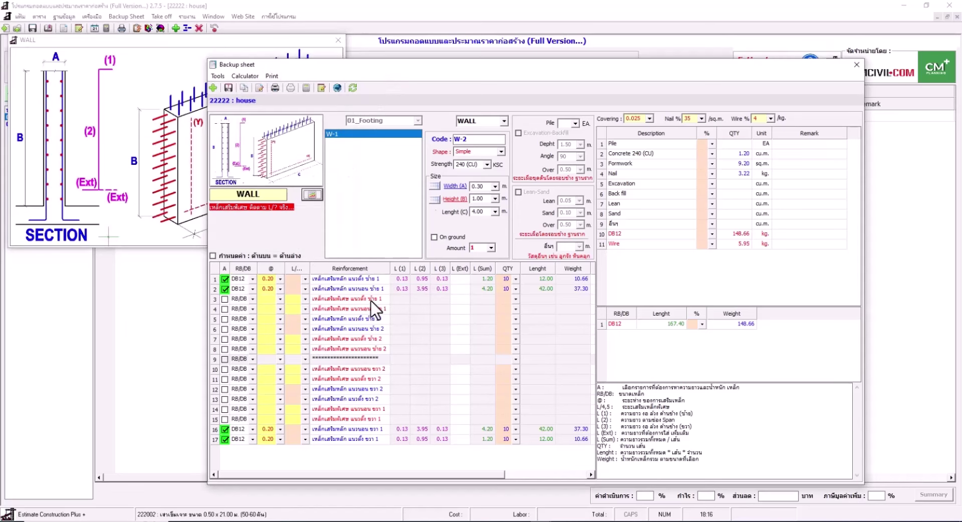
left_click(248, 309)
left_click(244, 328)
left_click(280, 300)
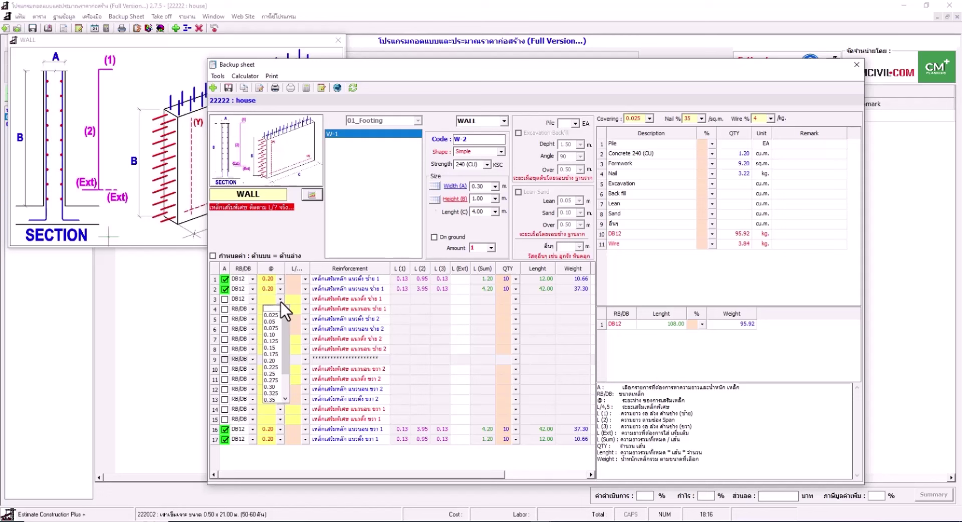
left_click(271, 335)
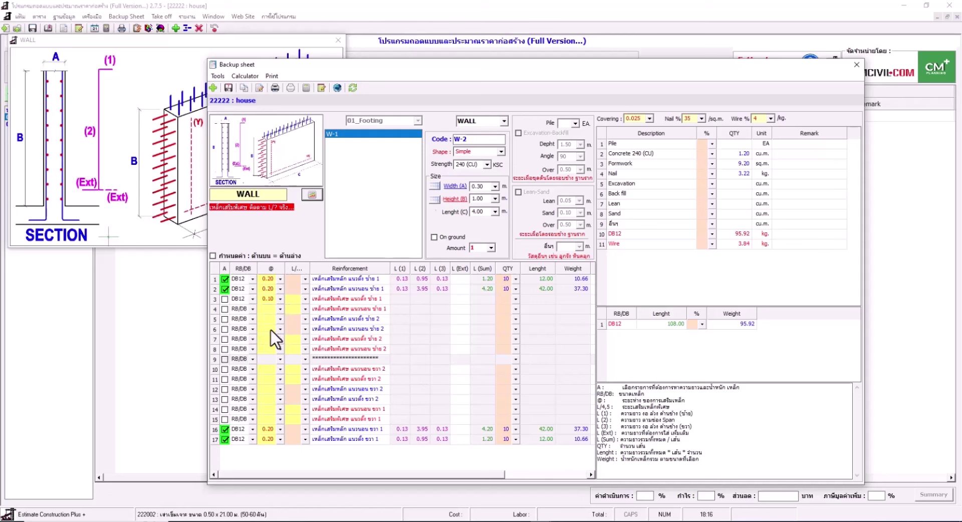
left_click(305, 300)
left_click(296, 322)
left_click(224, 300)
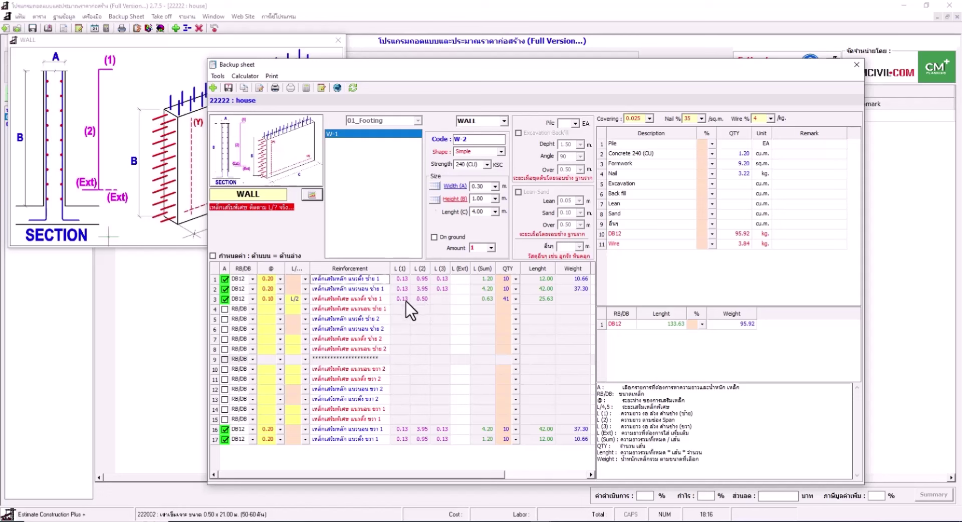
- Try length L/4 on the first extra vertical bar row and restore it to L/2
double_click(485, 186)
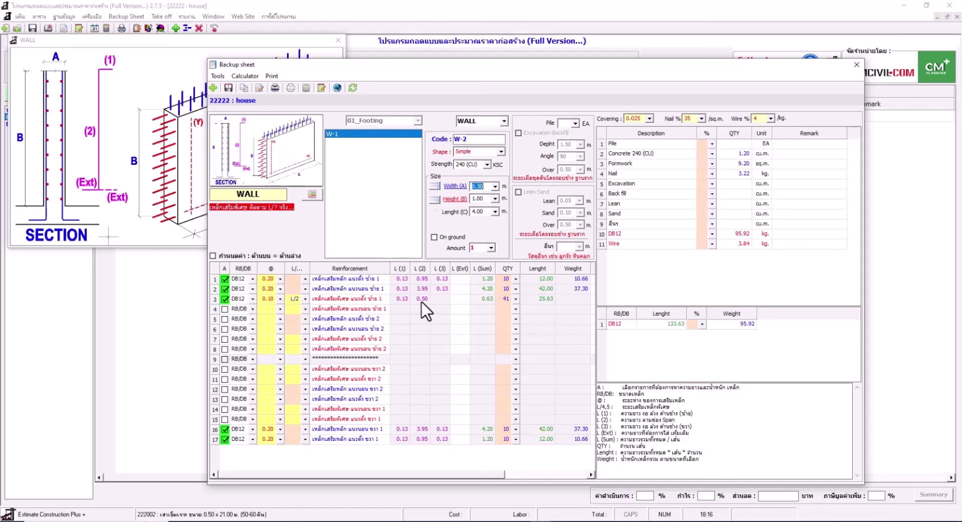
left_click(484, 199)
left_click(425, 300)
left_click(306, 300)
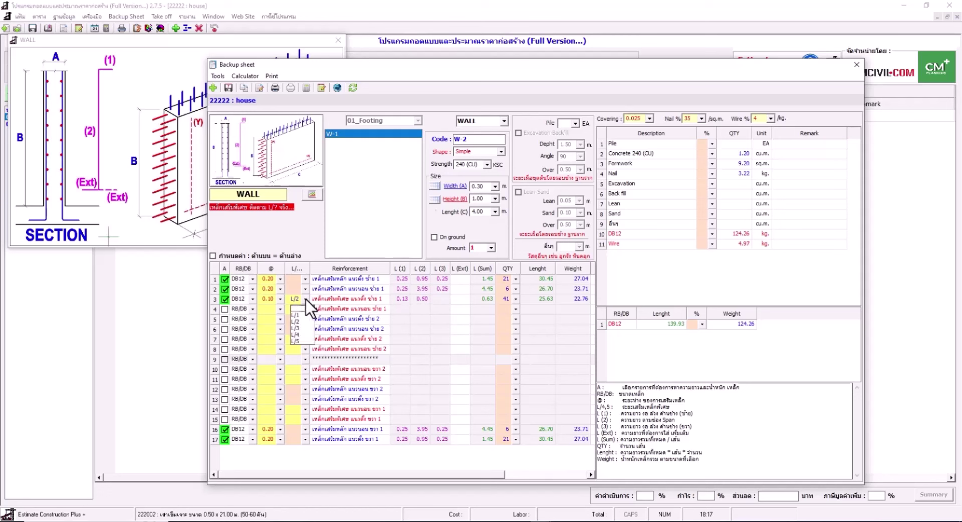
left_click(307, 335)
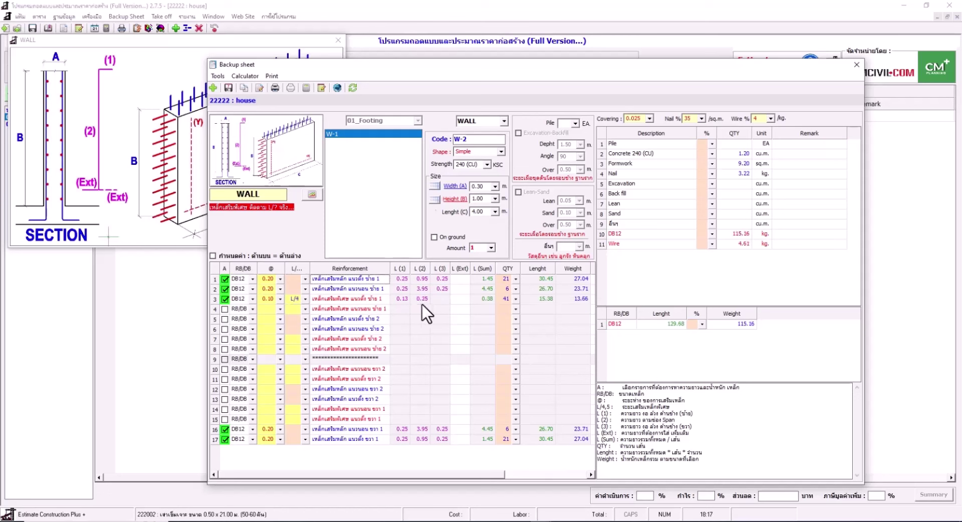
left_click(306, 299)
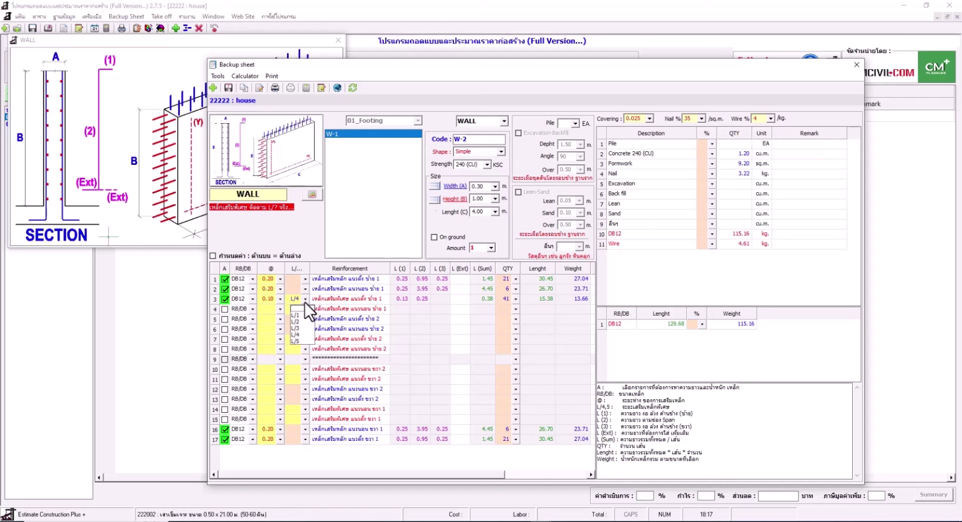
left_click(299, 316)
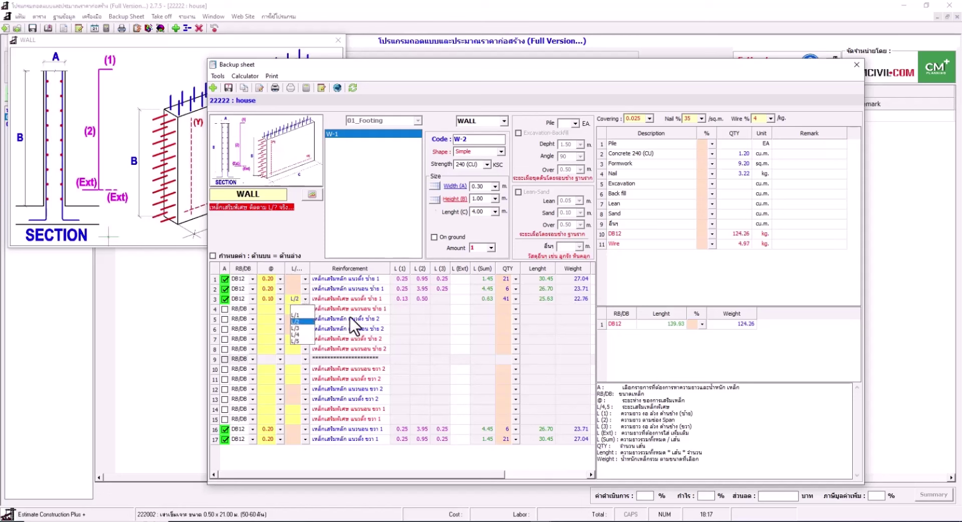
- Set the extension length L (Ext) of the first extra vertical bar row to .3
left_click(459, 301)
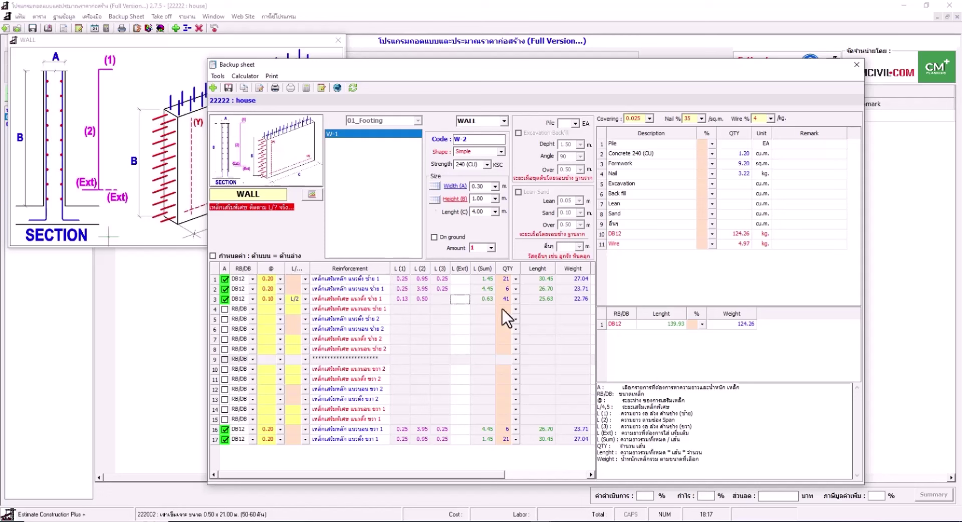
type(".3")
key("Return")
- Enable W-2's first extra horizontal bar row with DB12, spacing 0.10 and length L/1
left_click(226, 309)
left_click(252, 309)
left_click(243, 339)
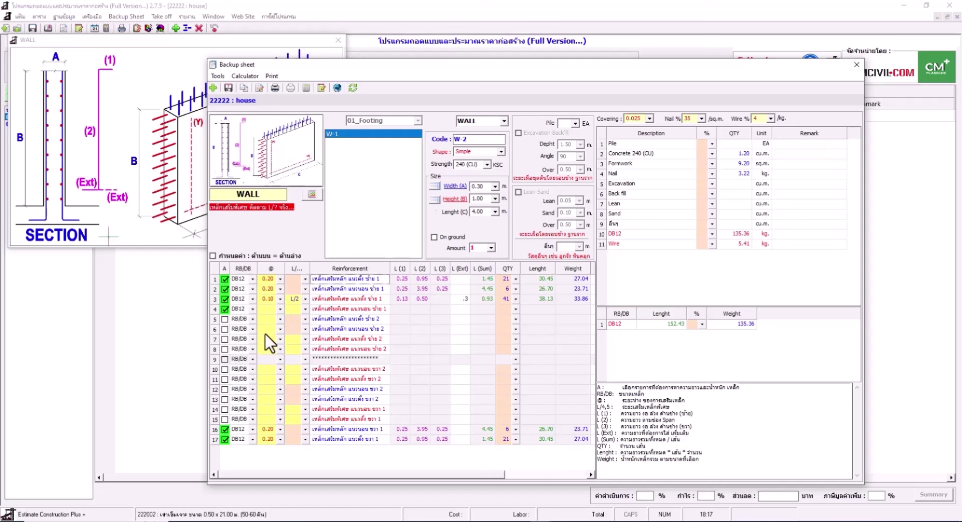
left_click(280, 309)
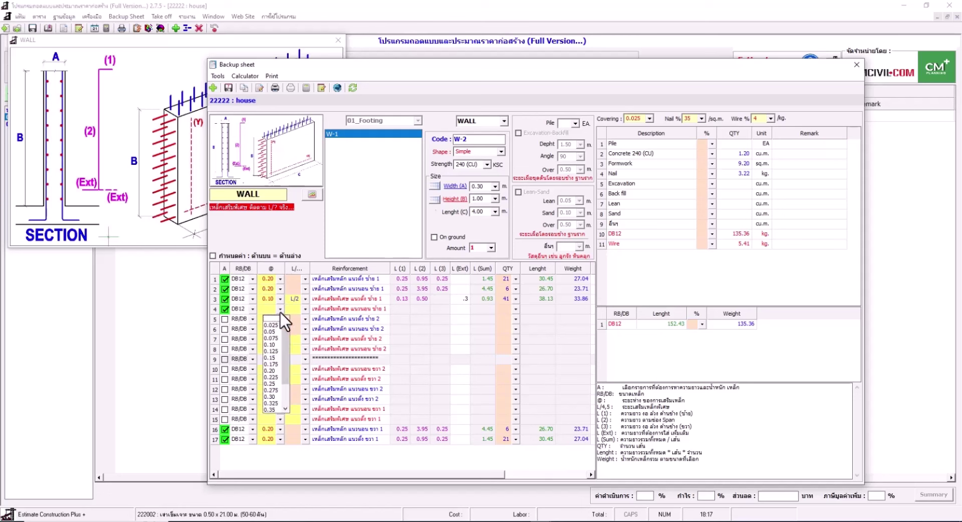
left_click(274, 345)
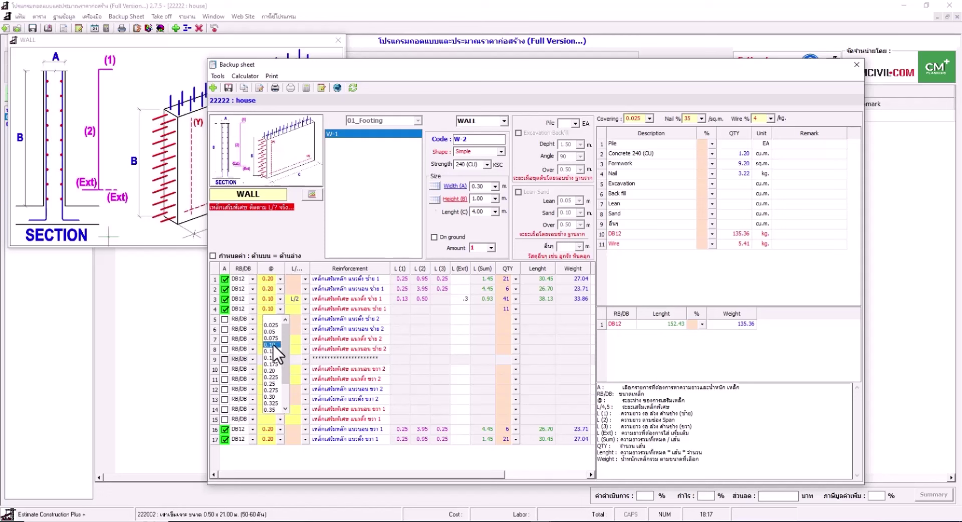
left_click(305, 309)
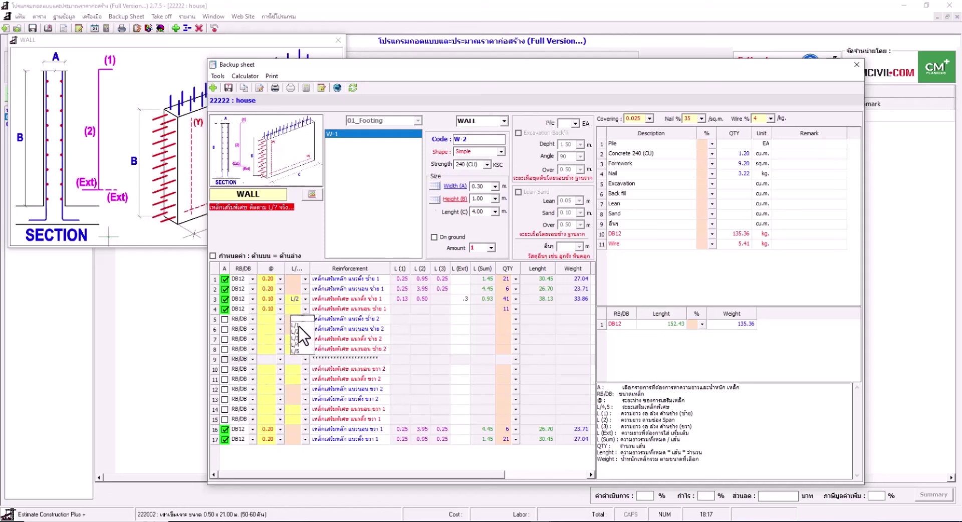
left_click(297, 325)
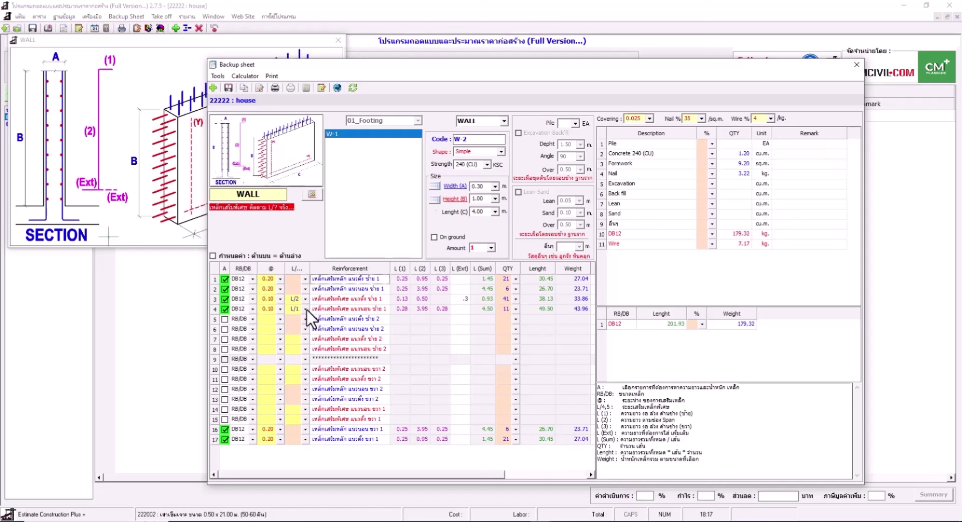
- Clear the length fraction of the first extra horizontal bar row and choose L/1 again
left_click(306, 309)
left_click(297, 317)
left_click(305, 308)
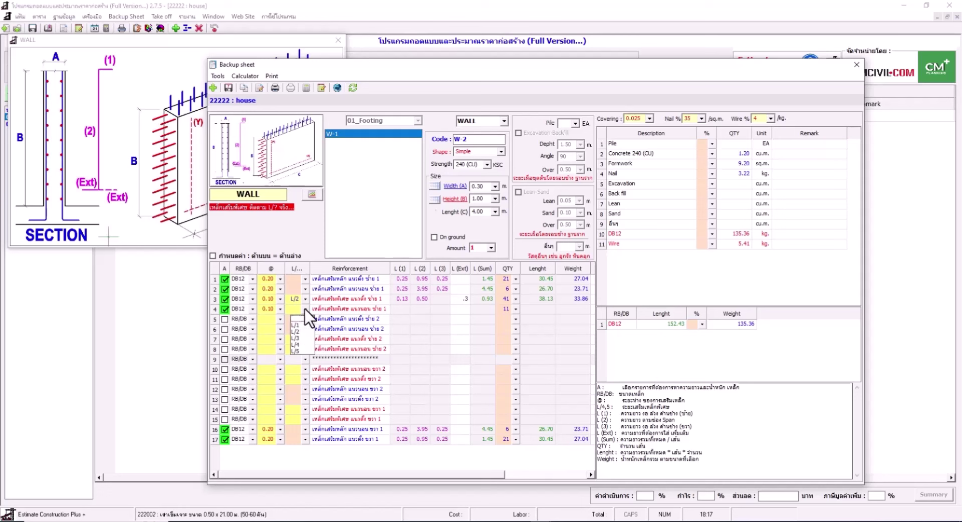
left_click(296, 325)
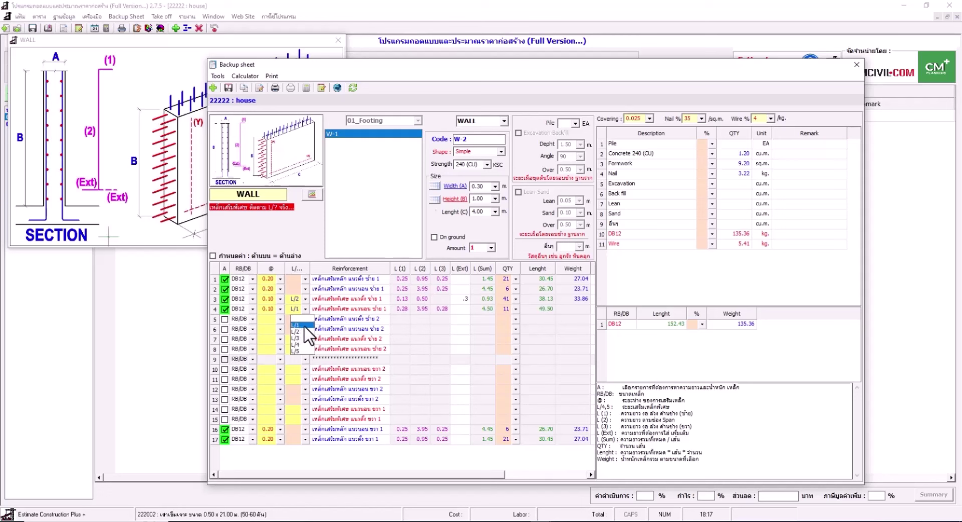
- Compare the extra horizontal bar's L (2) value with the wall length, review its spacing options and disable the row
left_click(417, 309)
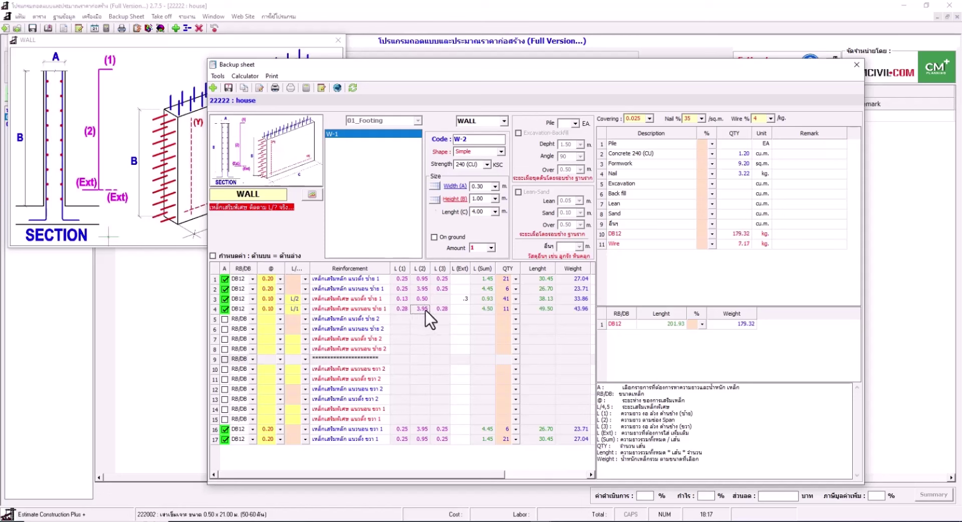
left_click(481, 212)
left_click(279, 309)
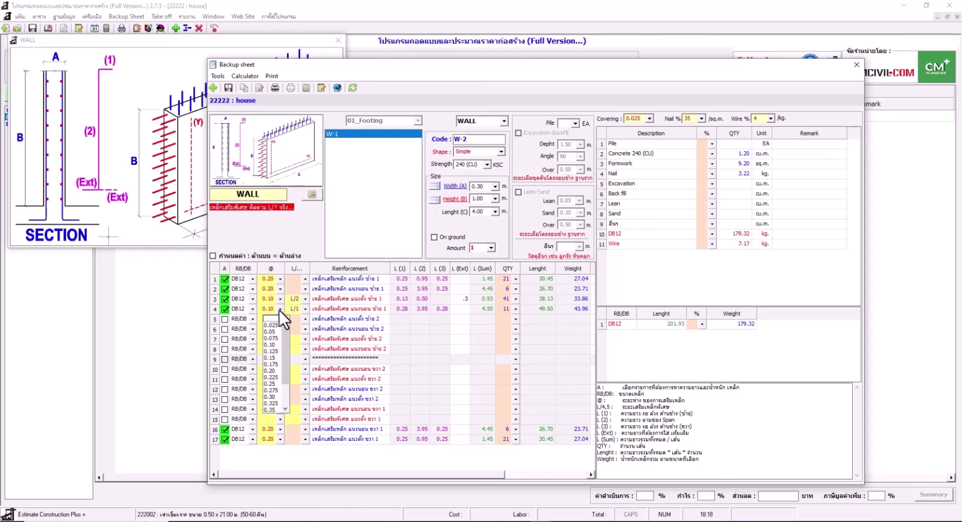
left_click(276, 336)
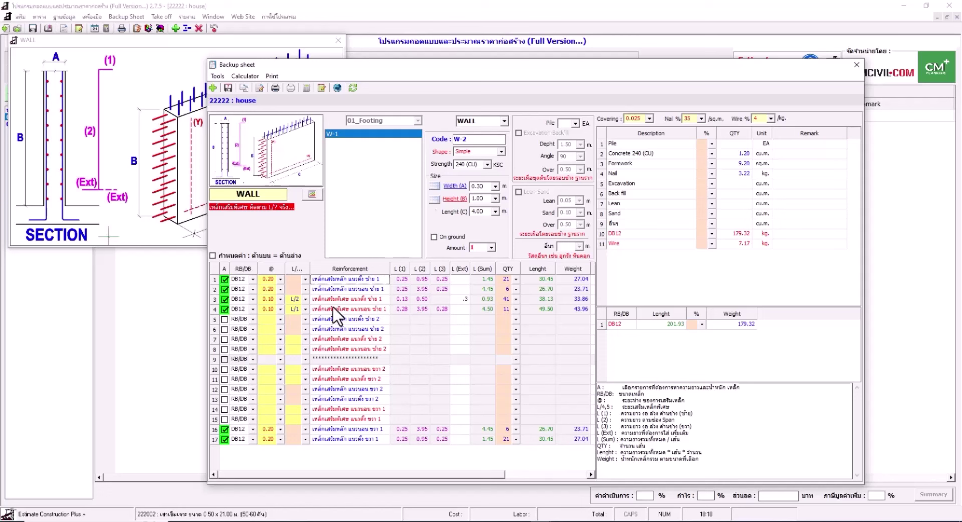
left_click(225, 310)
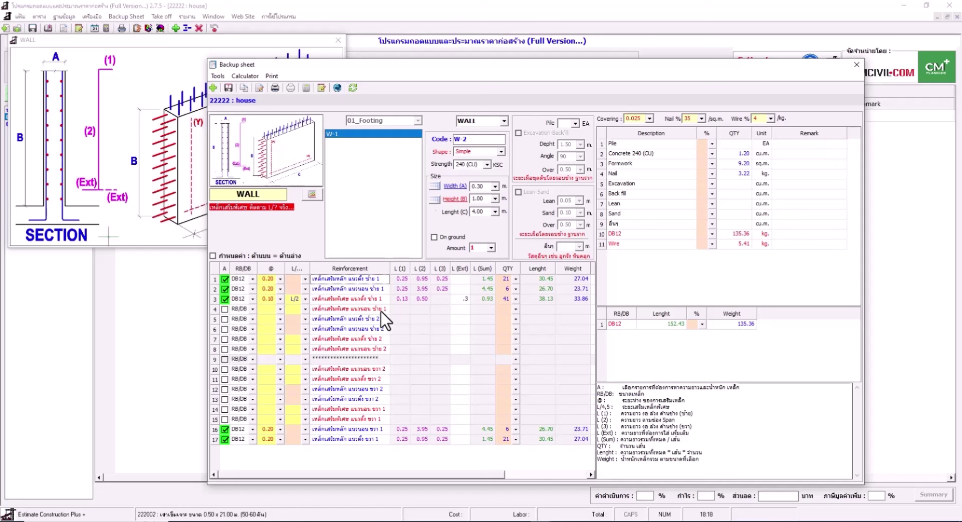
- Re-enable the first extra horizontal bar row with DB12, spacing 0.10 and length L/1, checking it against the wall length
left_click(224, 309)
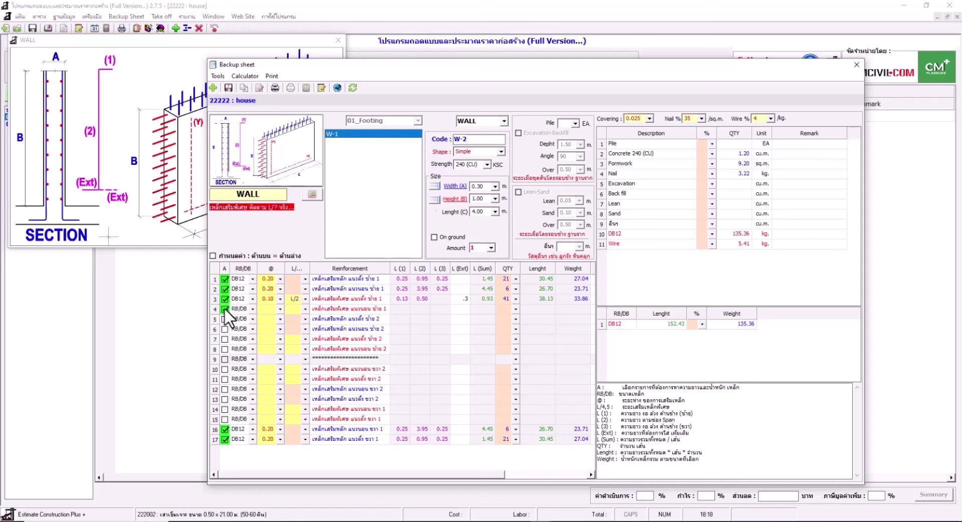
left_click(250, 310)
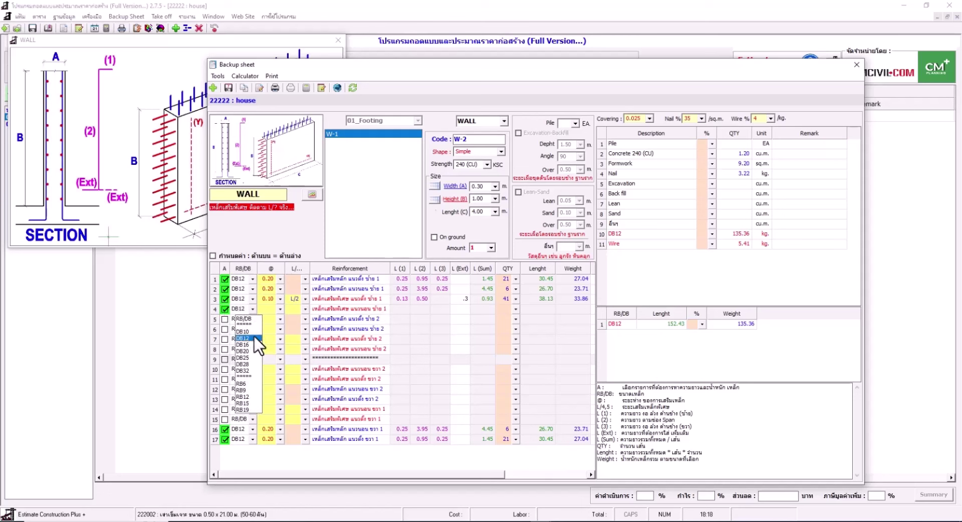
left_click(257, 339)
left_click(281, 309)
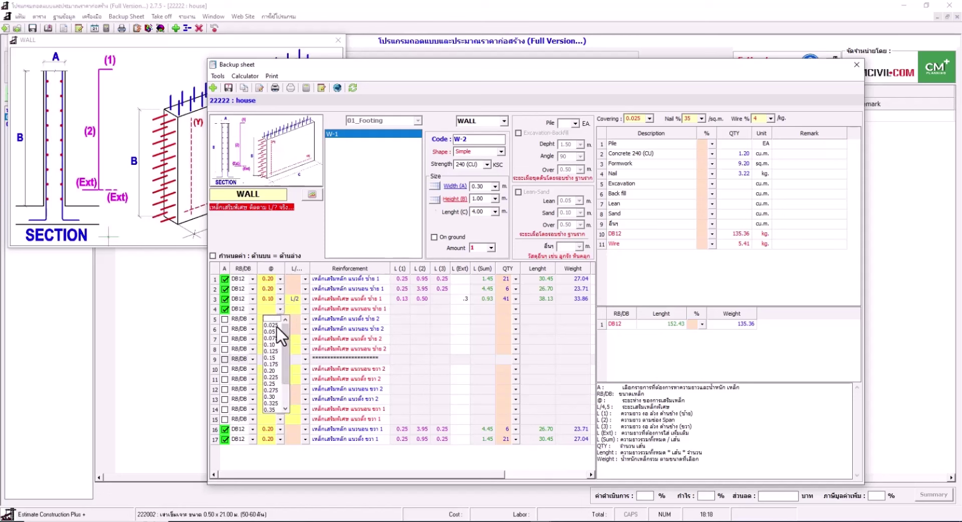
left_click(274, 345)
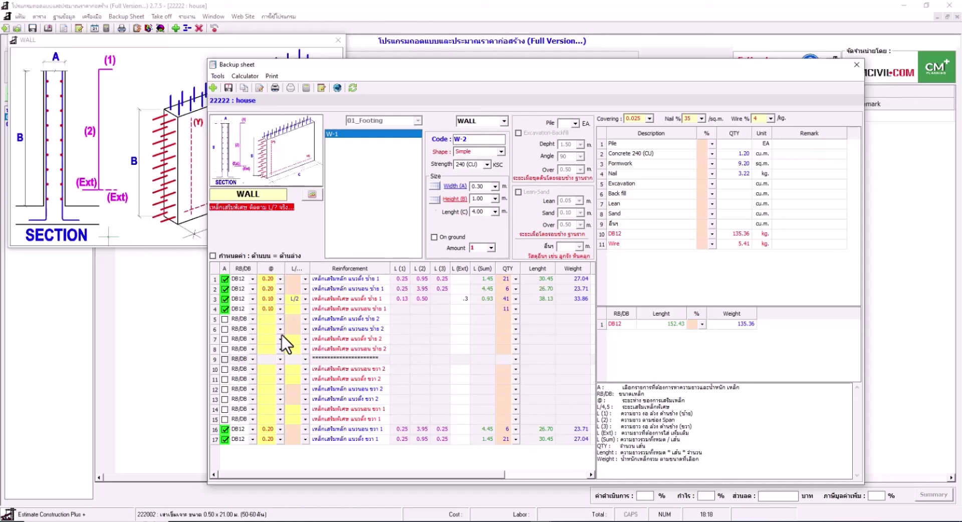
left_click(305, 309)
left_click(298, 325)
left_click(479, 211)
left_click(420, 310)
left_click(475, 247)
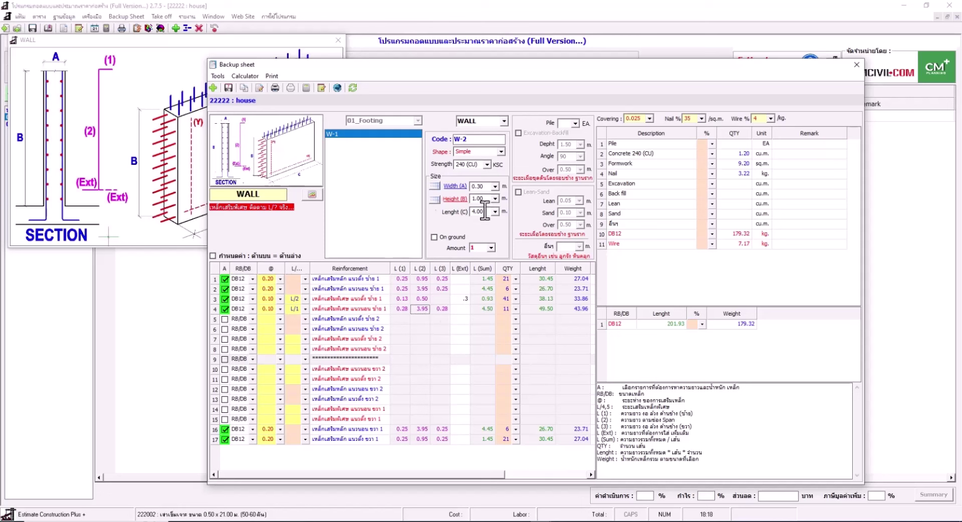
- Clear the spacing of the first extra horizontal bar row and set its quantity to 12 bars instead
left_click(516, 310)
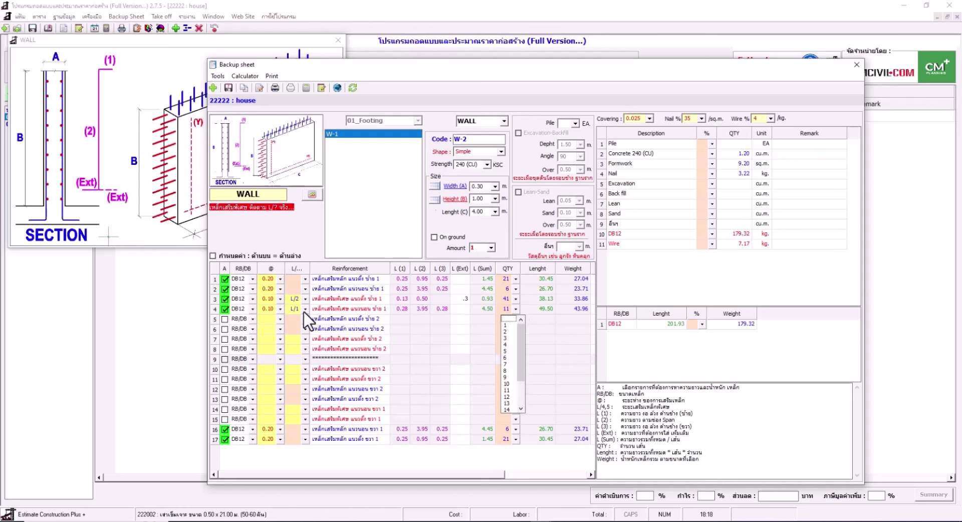
left_click(271, 308)
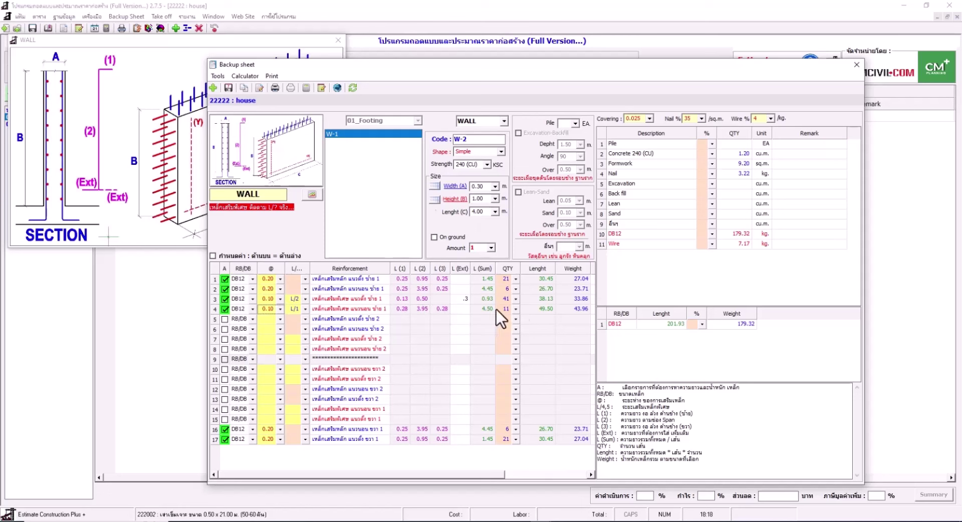
left_click(280, 309)
left_click(270, 318)
type("12")
key("Return")
- Enable the option that makes the top and bottom row values equal, and save wall W-2 in the backup sheet
left_click(213, 256)
left_click(213, 256)
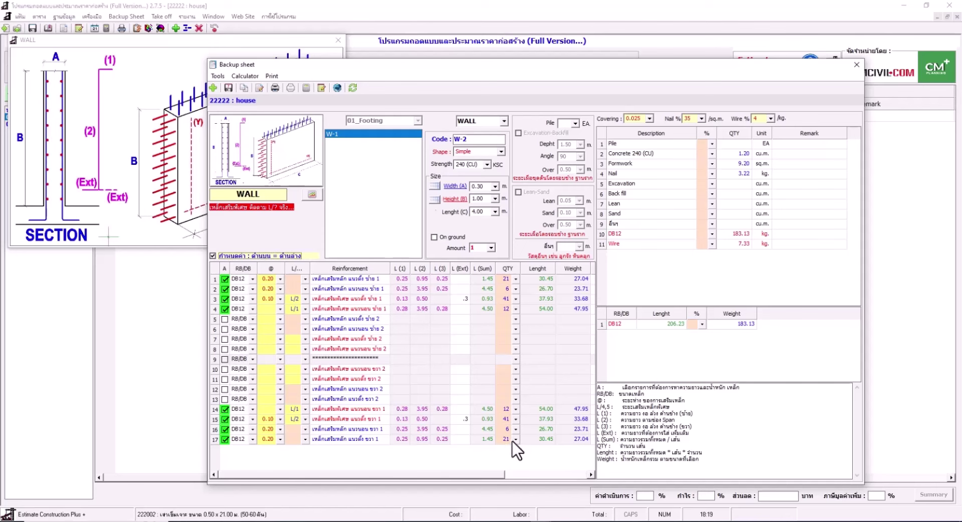
left_click(228, 89)
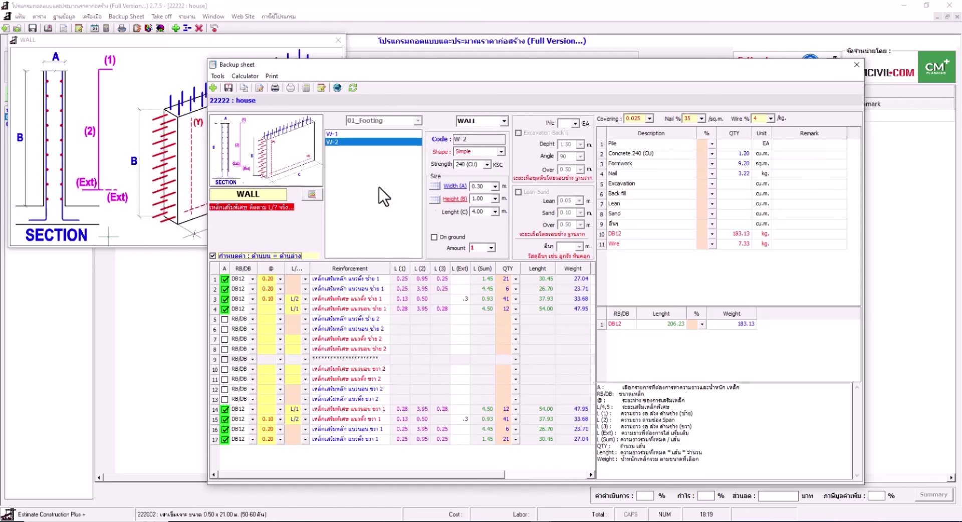